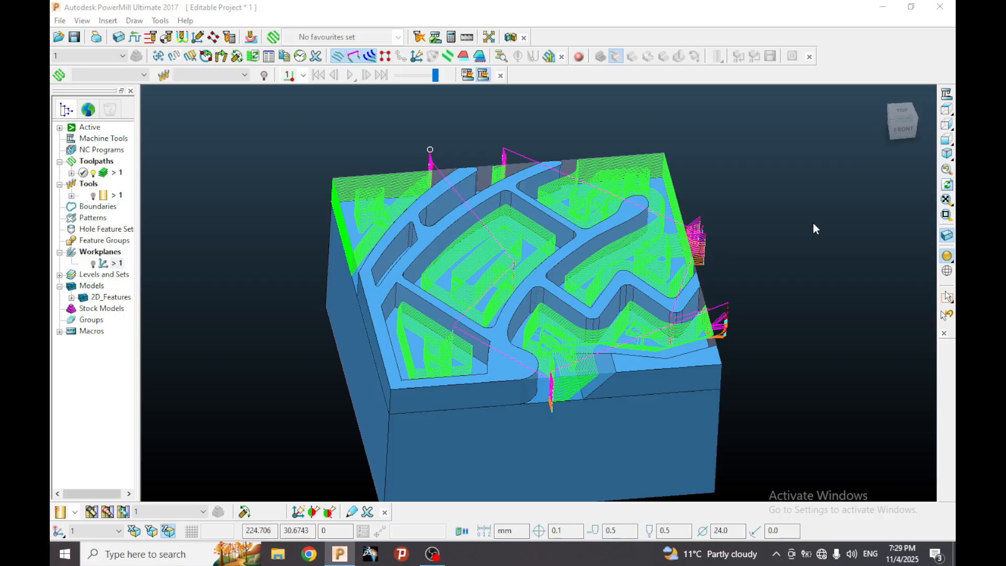
# Examine the existing area clearance toolpath across the pockets and check the diameter of the tool it uses.
pyautogui.scroll(-2, 601, 211)
pyautogui.moveTo(601, 212); pyautogui.dragTo(585, 235, button='middle')
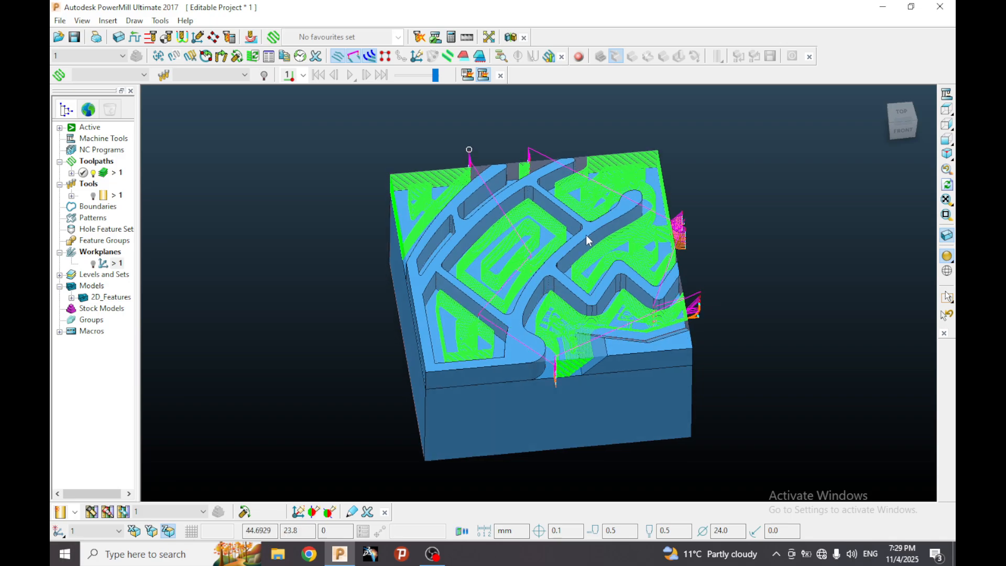
pyautogui.scroll(2, 574, 236)
pyautogui.moveTo(456, 300); pyautogui.dragTo(561, 305, button='middle')
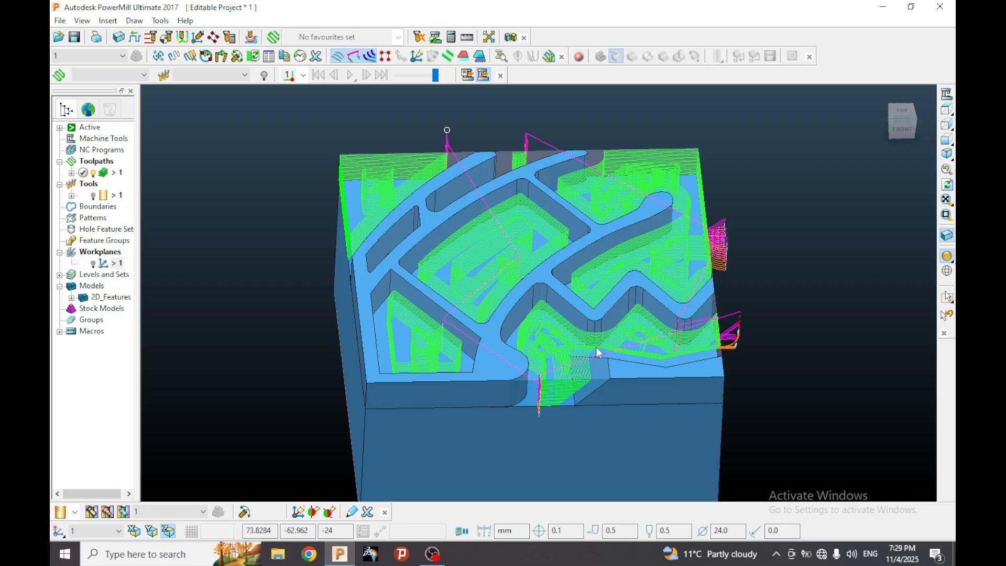
pyautogui.moveTo(561, 244); pyautogui.dragTo(572, 283, button='middle')
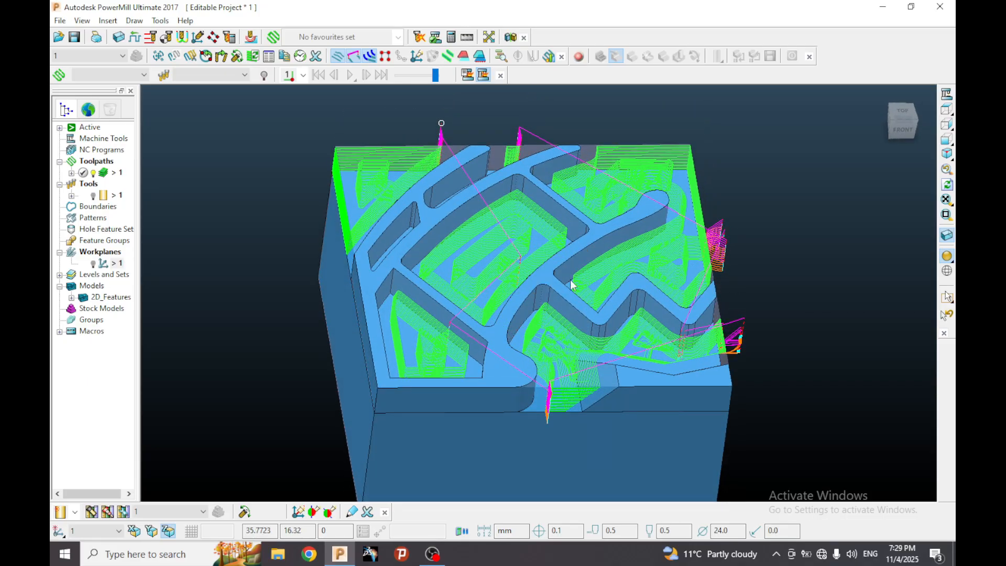
pyautogui.doubleClick(730, 530)
pyautogui.moveTo(542, 287); pyautogui.dragTo(545, 285, button='middle')
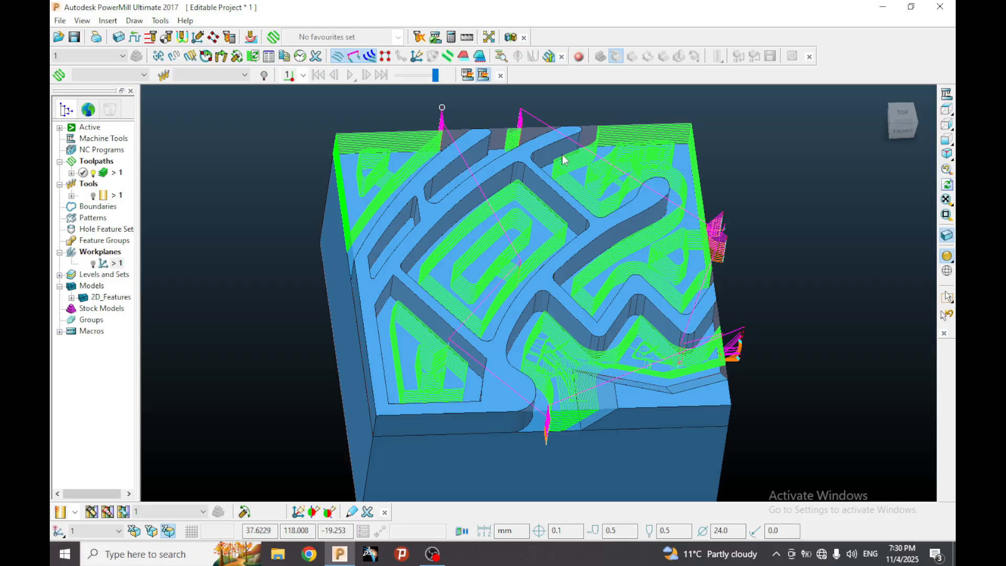
# Measure the radius of the central pocket's upper corner, picking it on the top edge.
pyautogui.scroll(5, 548, 150)
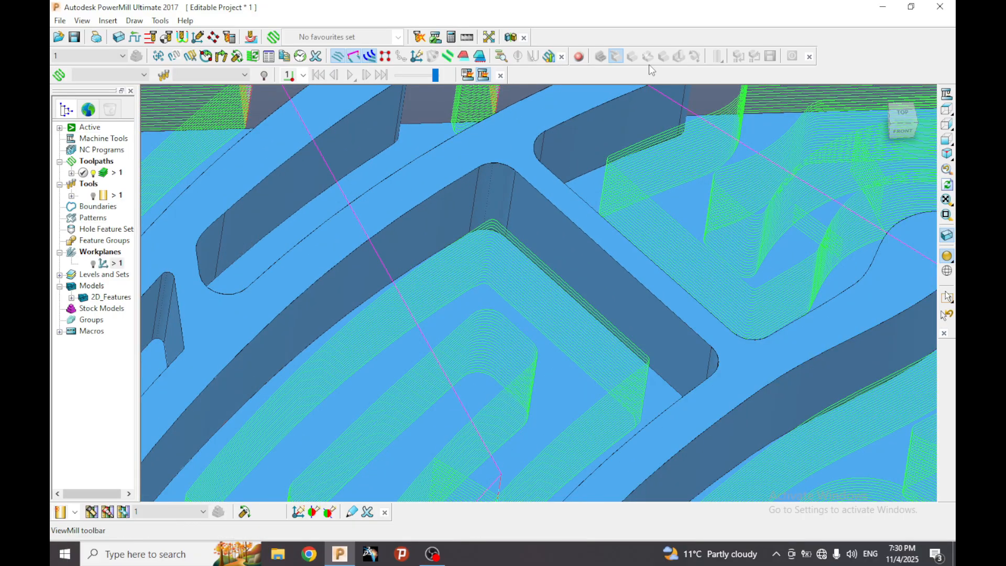
pyautogui.click(451, 42)
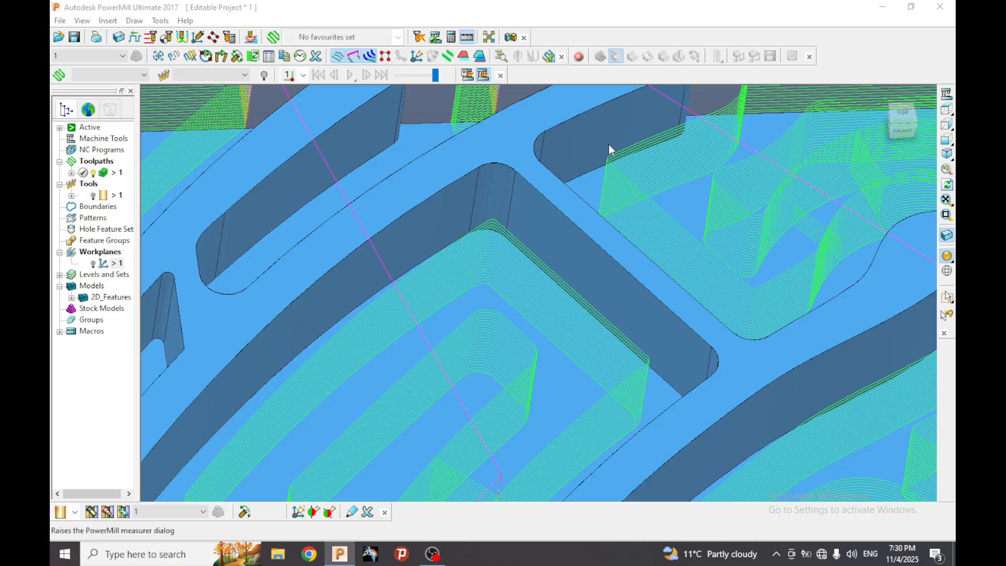
pyautogui.click(332, 134)
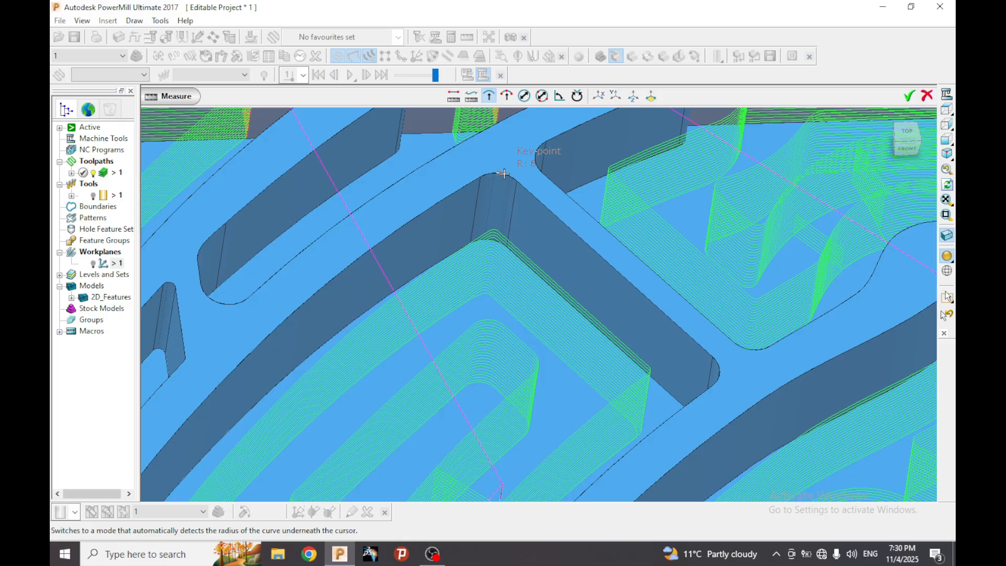
pyautogui.click(503, 175)
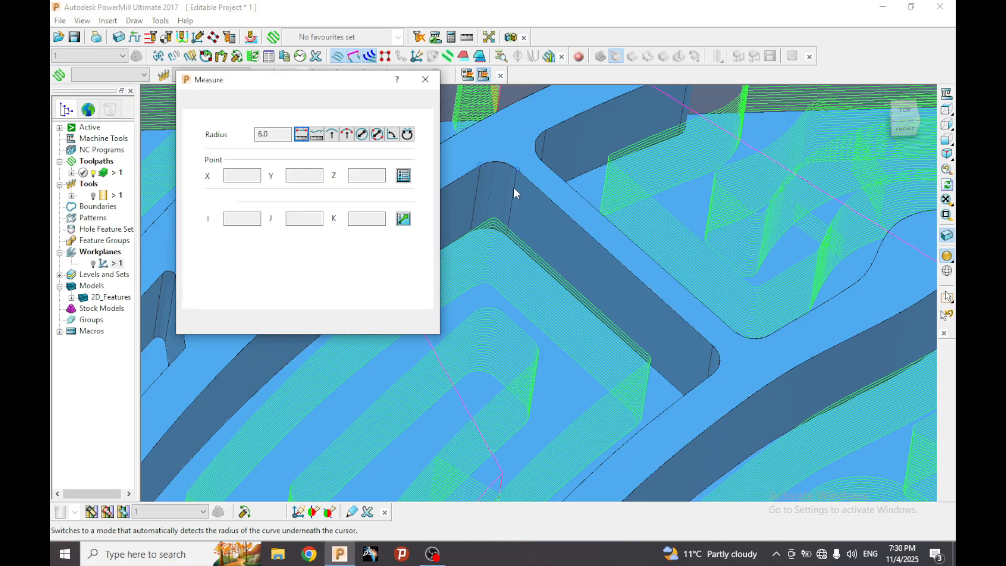
pyautogui.click(425, 78)
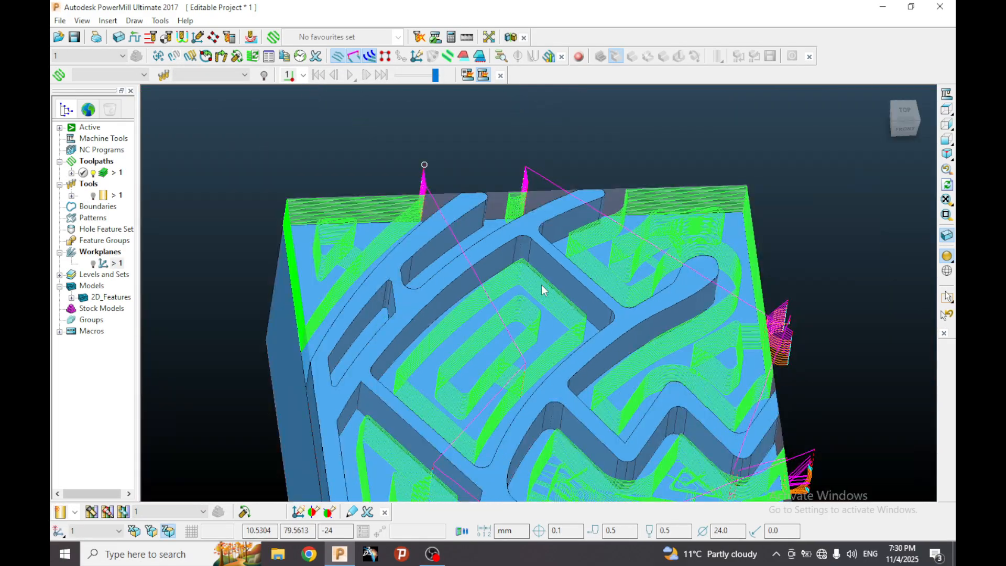
# Examine the pocket corners and narrow channels from several angles for areas the roughing toolpath leaves uncut.
pyautogui.scroll(4, 546, 335)
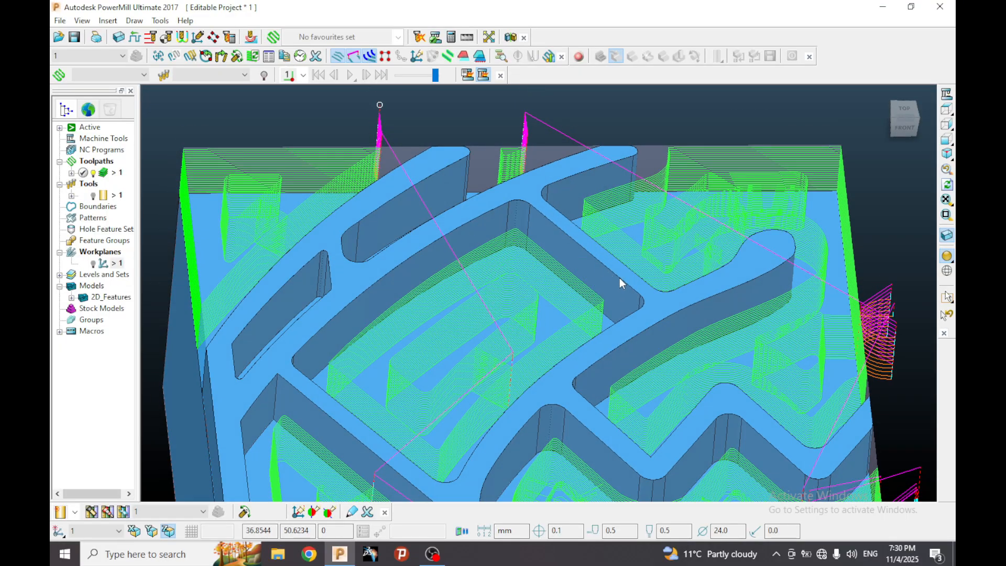
pyautogui.scroll(-3, 611, 265)
pyautogui.scroll(3, 580, 217)
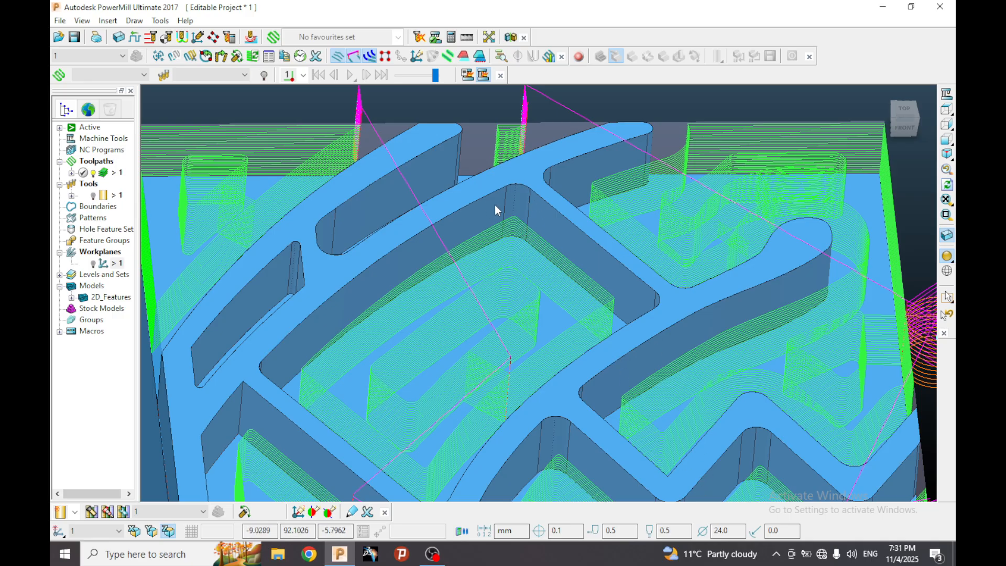
pyautogui.moveTo(571, 256); pyautogui.dragTo(574, 303, button='middle')
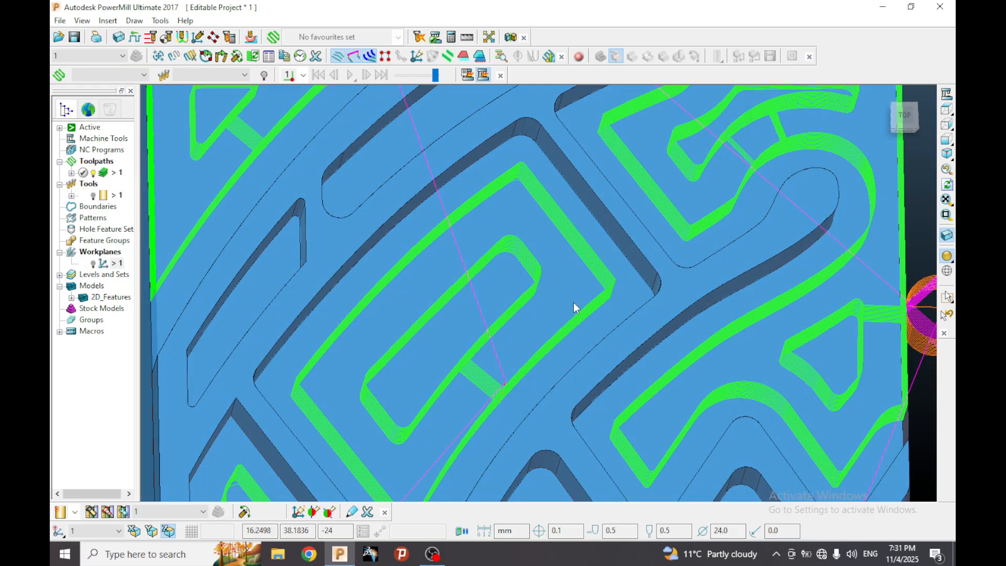
pyautogui.scroll(-3, 574, 303)
pyautogui.moveTo(520, 276); pyautogui.dragTo(526, 231, button='middle')
pyautogui.scroll(4, 514, 213)
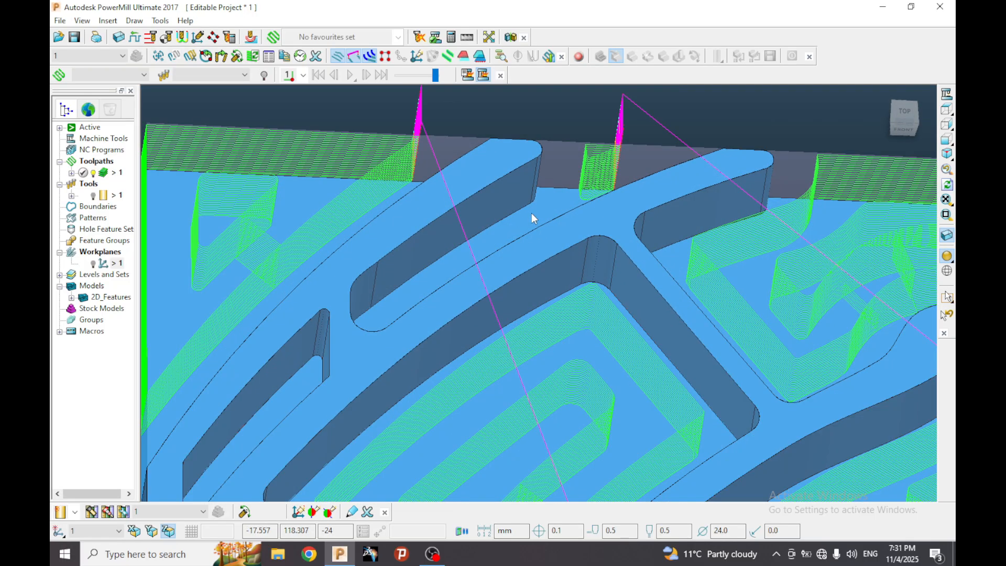
pyautogui.scroll(-4, 489, 359)
pyautogui.moveTo(489, 360); pyautogui.dragTo(555, 307, button='middle')
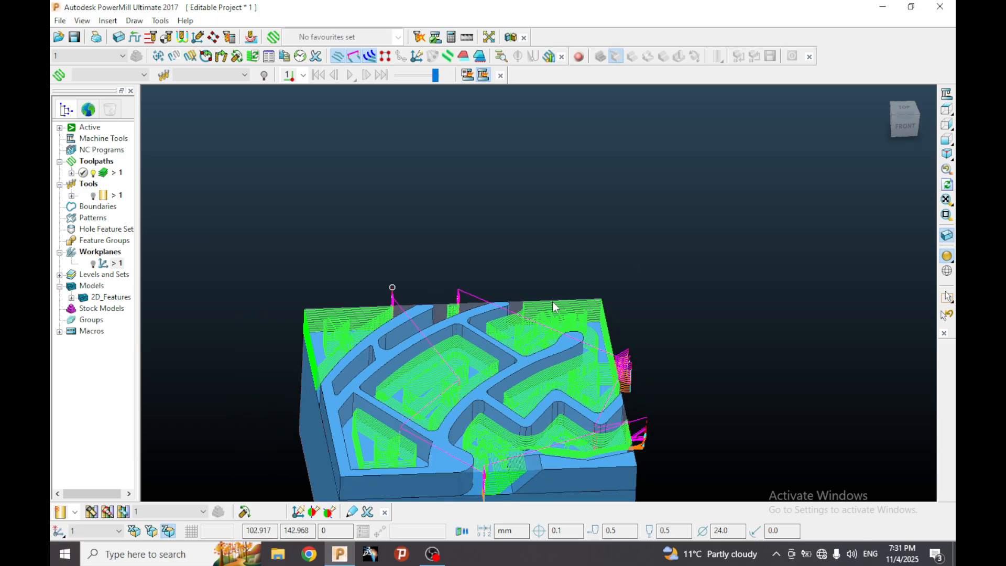
pyautogui.moveTo(516, 336); pyautogui.dragTo(507, 363, button='middle')
pyautogui.scroll(-2, 593, 241)
pyautogui.scroll(4, 514, 335)
pyautogui.moveTo(603, 313); pyautogui.dragTo(589, 329, button='middle')
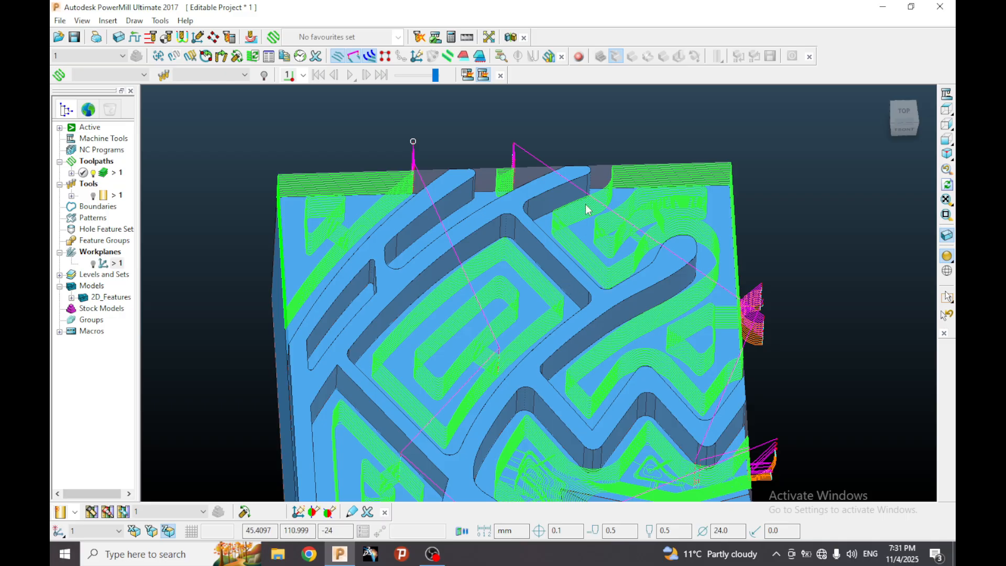
pyautogui.scroll(-3, 544, 260)
pyautogui.scroll(2, 542, 273)
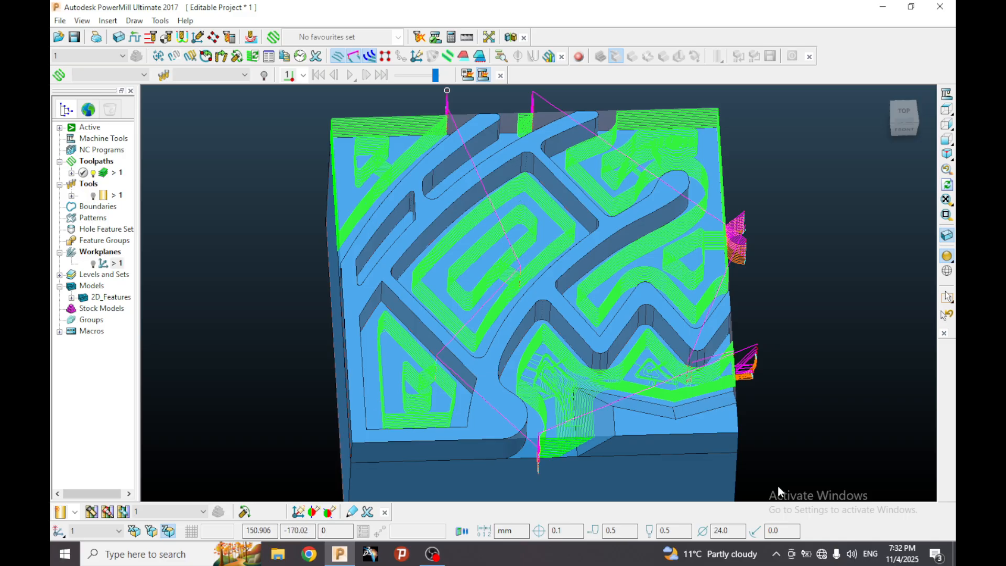
# Compare the active tool's diameter with the widths of the narrow slots between the curved ribs.
pyautogui.moveTo(732, 531); pyautogui.dragTo(708, 534)
pyautogui.click(818, 435)
pyautogui.moveTo(547, 253)
pyautogui.mouseDown(button='middle')
pyautogui.moveTo(539, 294)
pyautogui.moveTo(541, 251)
pyautogui.mouseUp(button='middle')
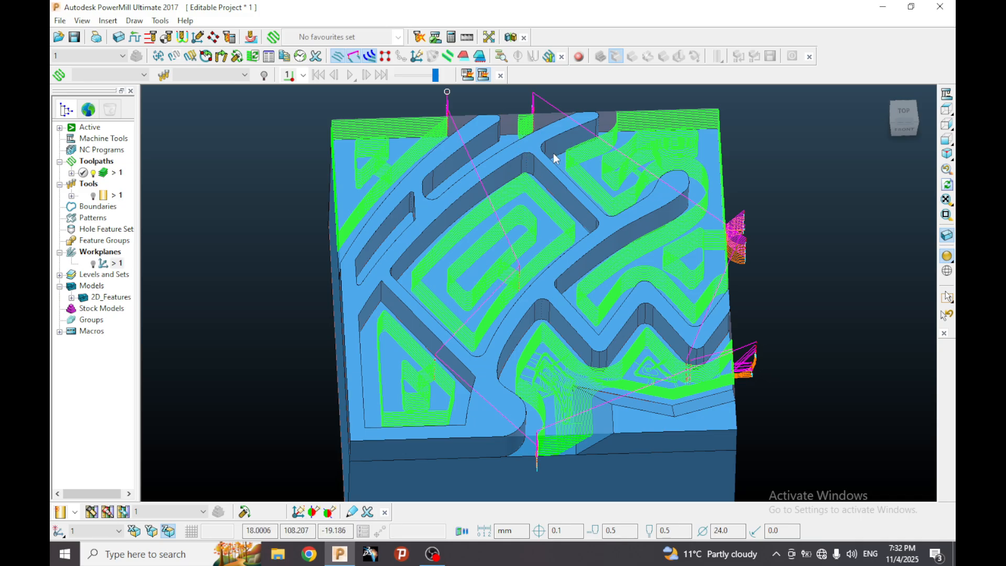
pyautogui.moveTo(553, 153)
pyautogui.mouseDown(button='middle')
pyautogui.moveTo(550, 189)
pyautogui.moveTo(559, 146)
pyautogui.mouseUp(button='middle')
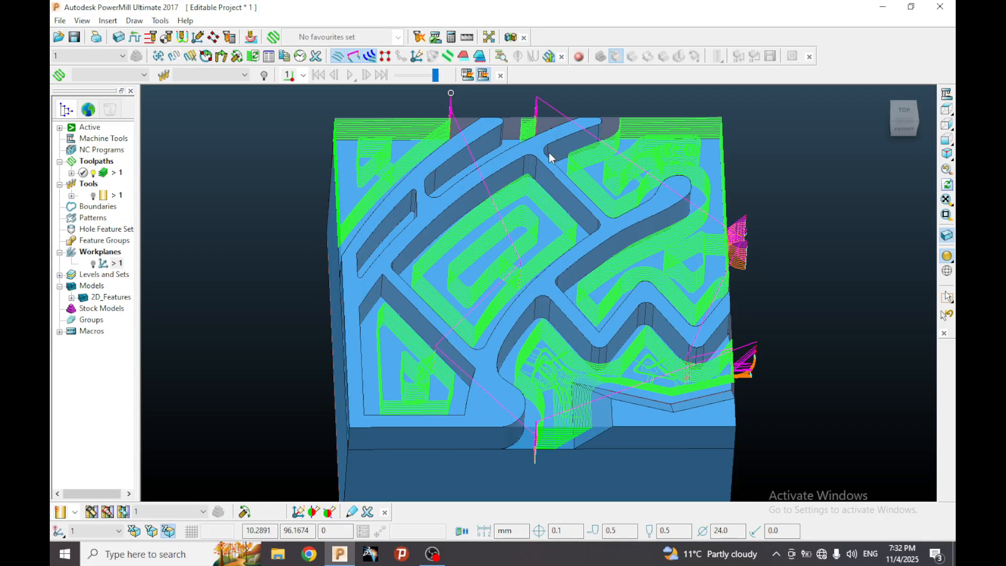
pyautogui.moveTo(539, 166)
pyautogui.mouseDown(button='middle')
pyautogui.moveTo(532, 249)
pyautogui.moveTo(534, 163)
pyautogui.mouseUp(button='middle')
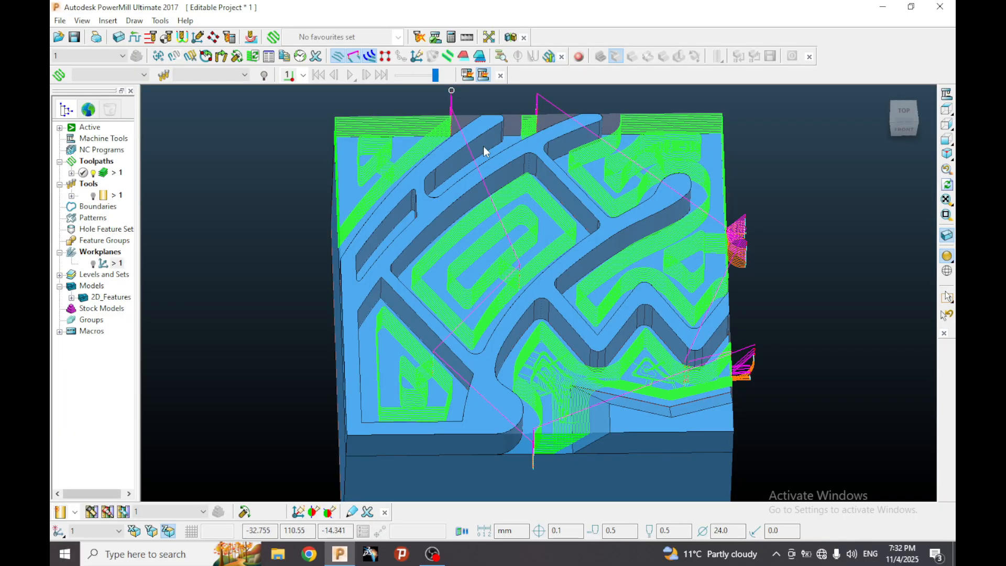
pyautogui.moveTo(498, 180); pyautogui.dragTo(527, 228, button='middle')
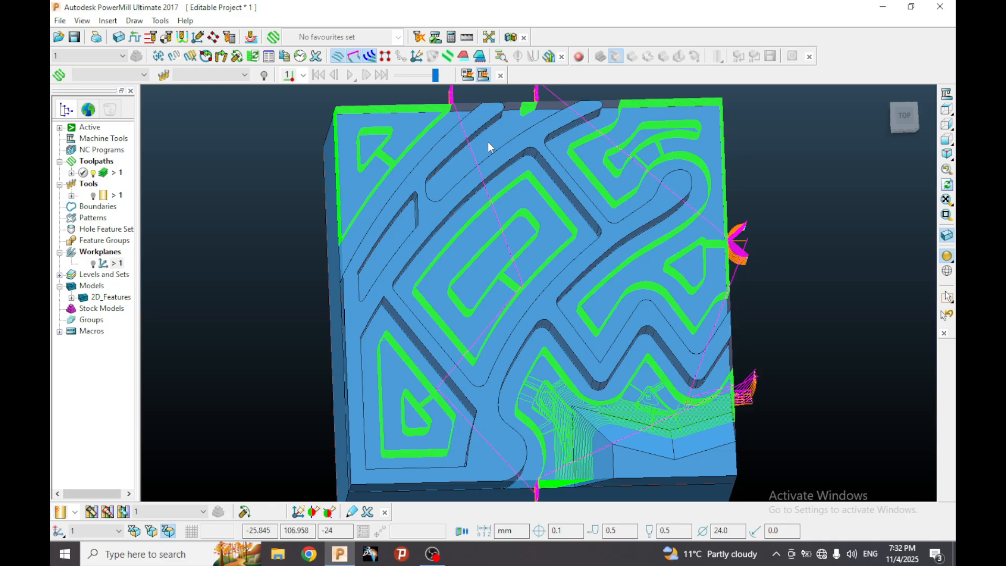
pyautogui.moveTo(401, 234); pyautogui.dragTo(514, 211, button='middle')
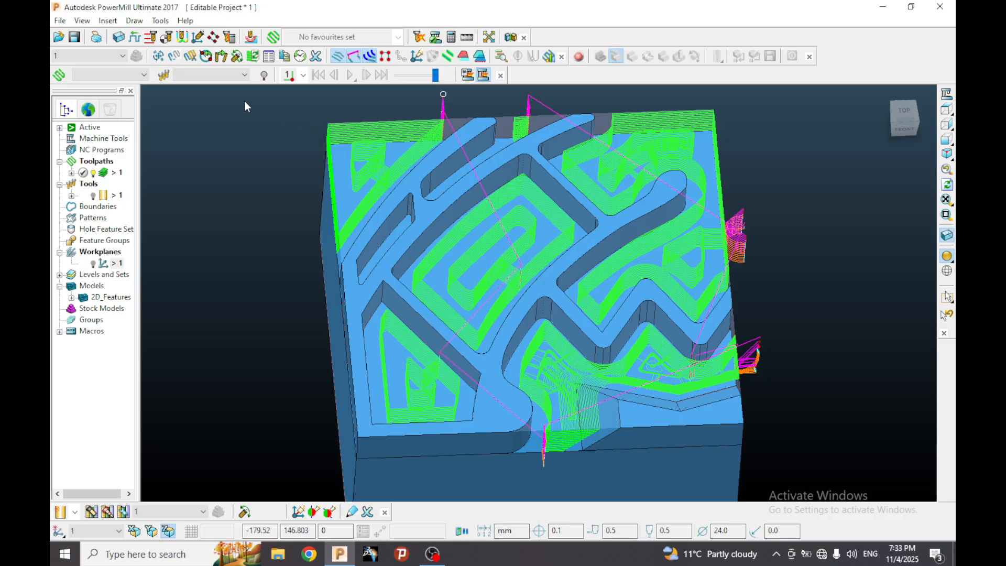
# Create a new toolpath with the Model Rest Area Clearance strategy from the 3D Area Clearance category.
pyautogui.click(273, 38)
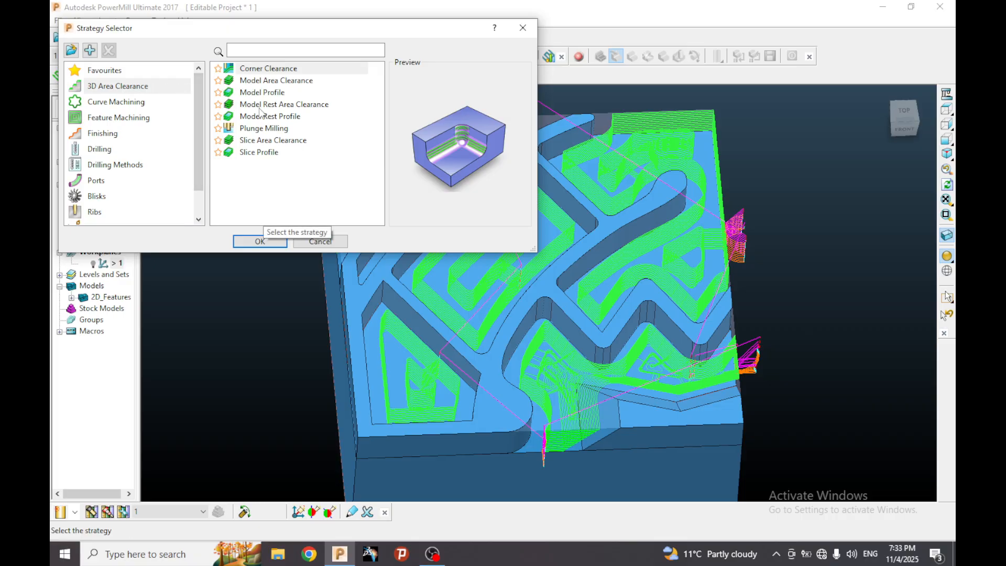
pyautogui.click(299, 104)
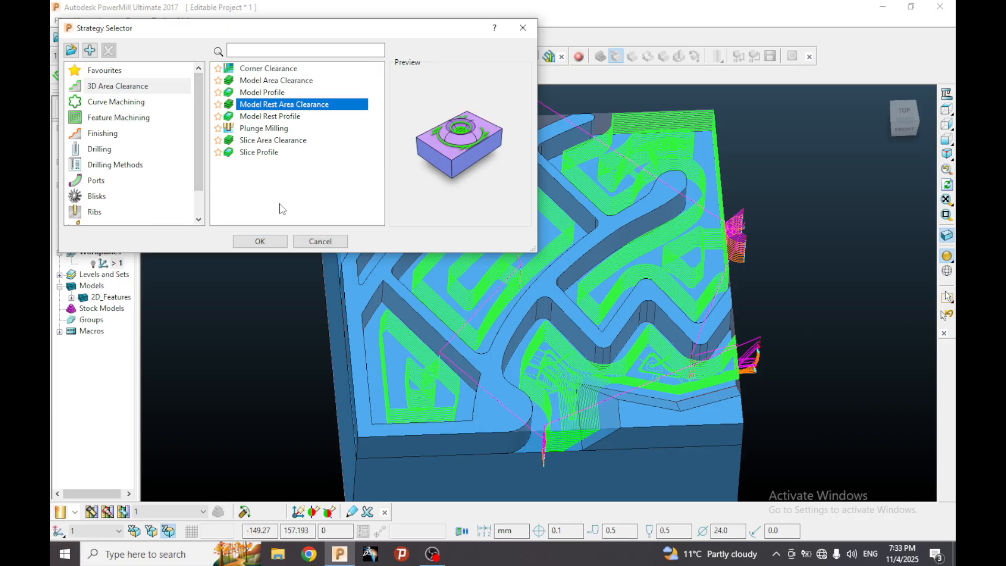
pyautogui.click(259, 241)
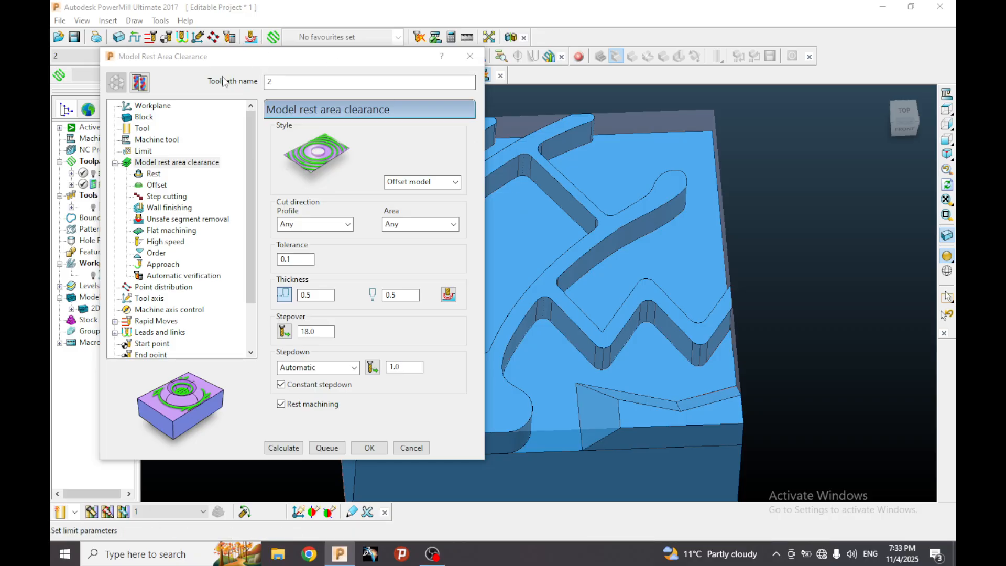
# Check the rest toolpath's workplane position on the model and review its block definition.
pyautogui.click(158, 108)
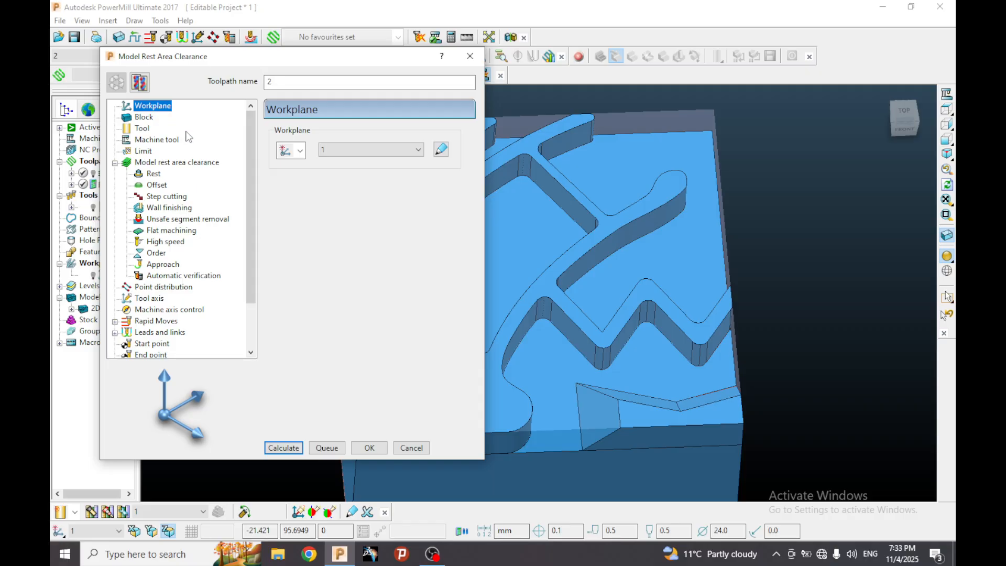
pyautogui.click(93, 275)
pyautogui.moveTo(731, 215); pyautogui.dragTo(696, 259, button='middle')
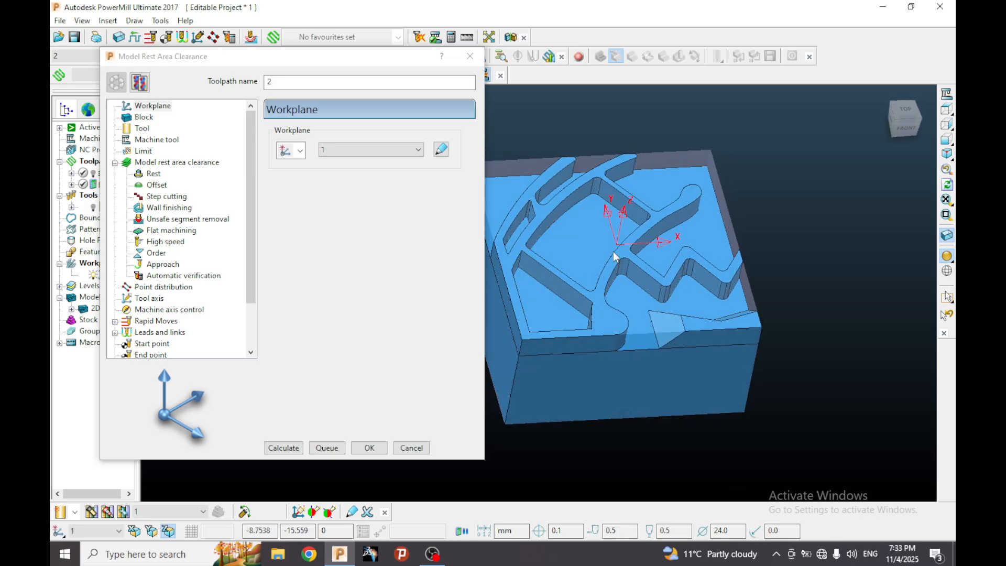
pyautogui.click(94, 275)
pyautogui.moveTo(587, 235); pyautogui.dragTo(578, 253, button='middle')
pyautogui.click(145, 118)
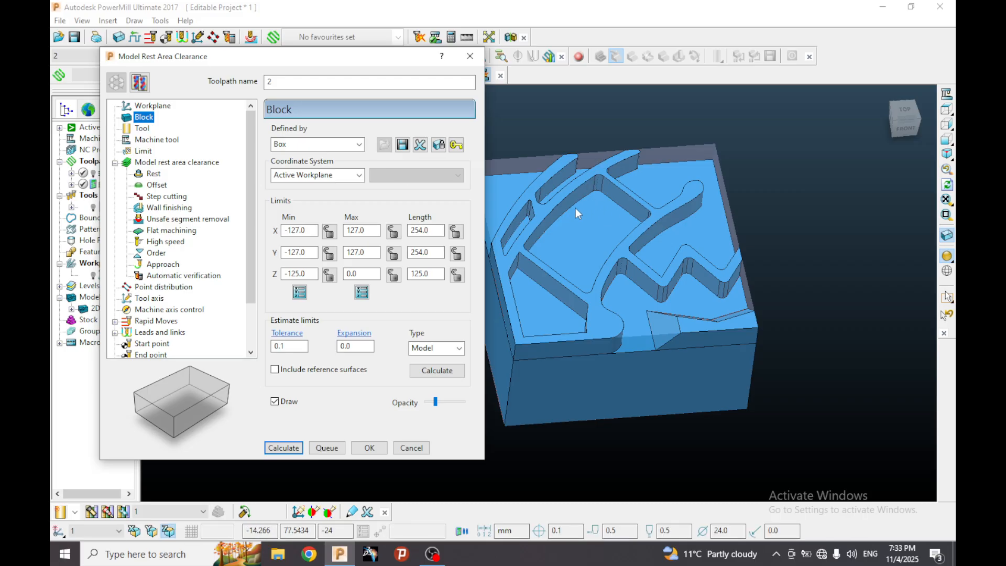
# Create a new end mill for the rest toolpath with a diameter of 12 mm.
pyautogui.click(142, 129)
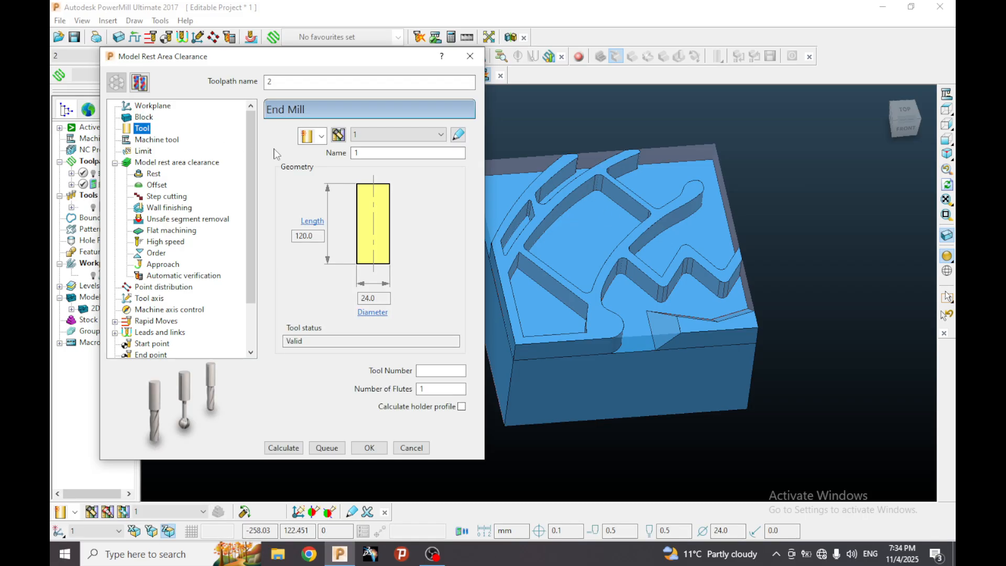
pyautogui.click(323, 136)
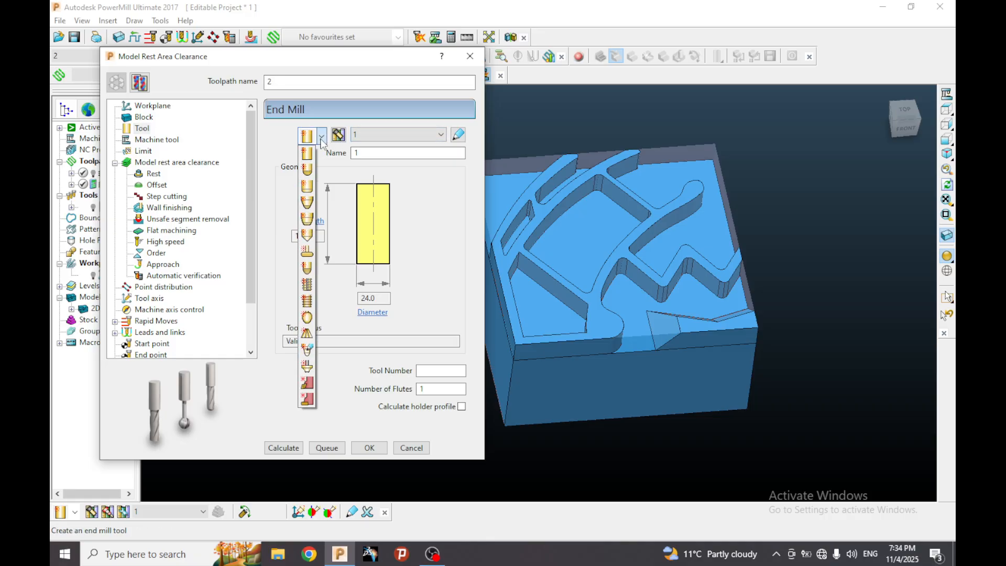
pyautogui.click(308, 153)
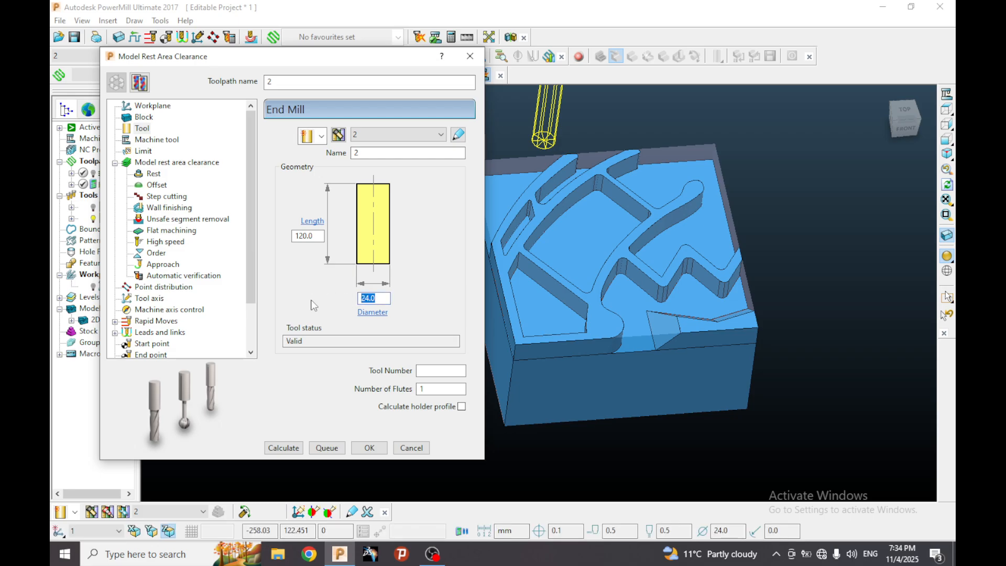
pyautogui.write('12')
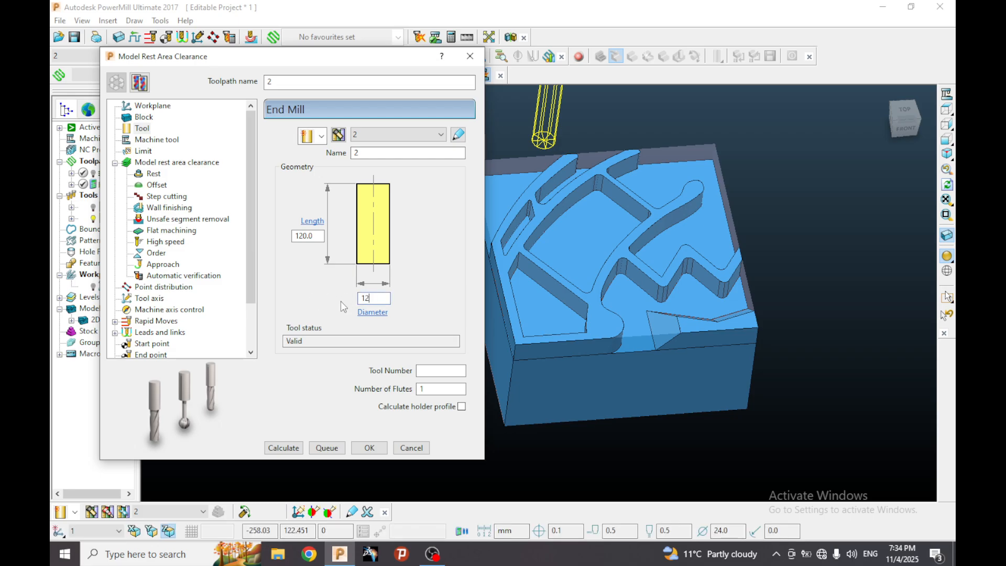
pyautogui.click(313, 236)
# Name the new end mill E 12 and set its number of flutes to 4.
pyautogui.doubleClick(375, 153)
pyautogui.write('E 1')
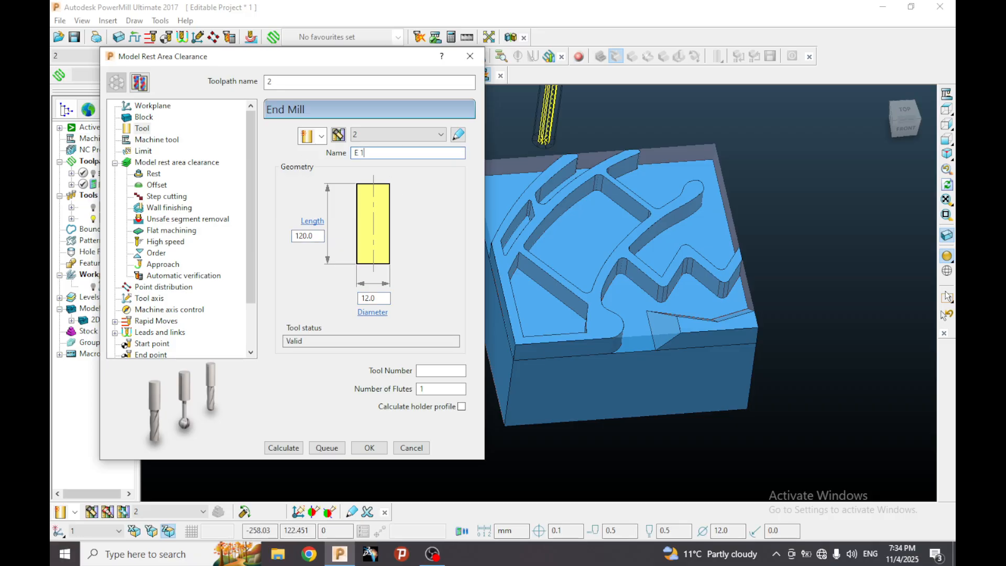
pyautogui.doubleClick(439, 388)
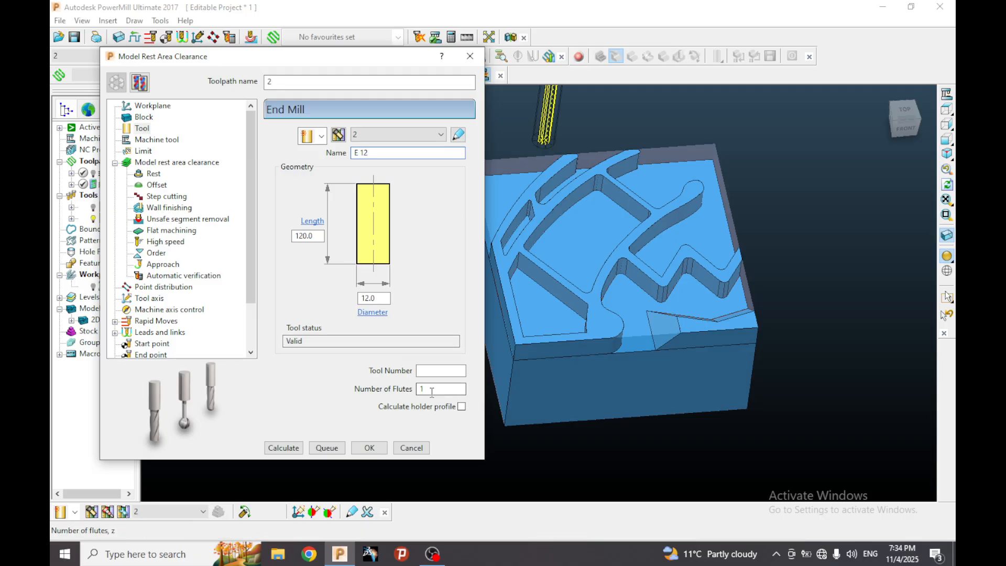
pyautogui.write('4')
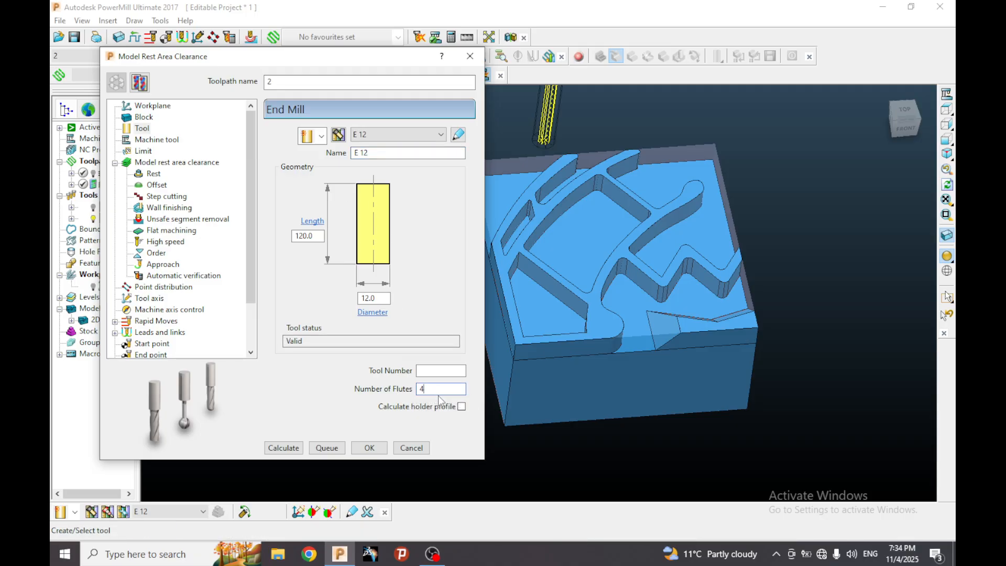
# Review the rest toolpath's limit settings, and set the Model Rest Area Clearance style to Offset all.
pyautogui.click(142, 151)
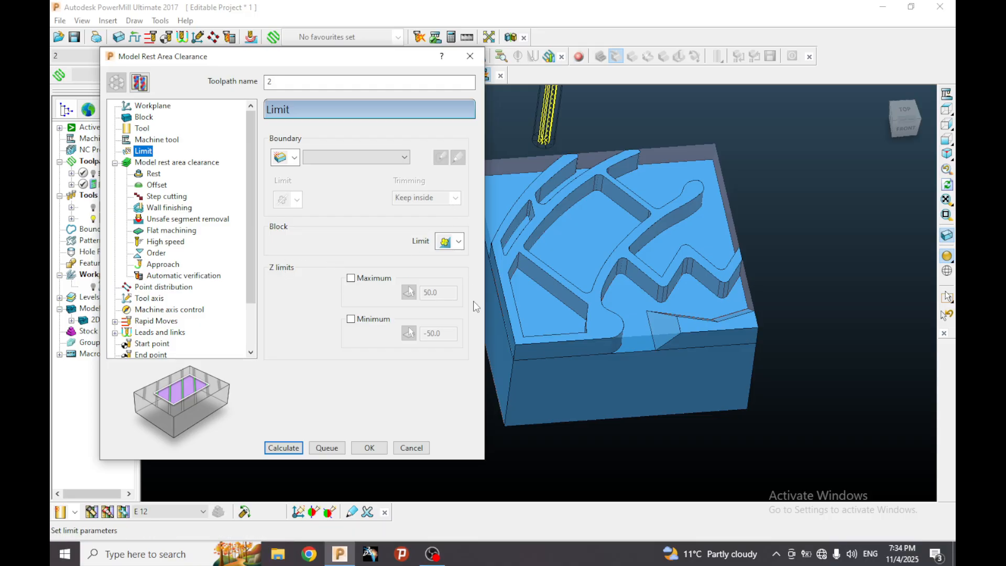
pyautogui.click(93, 219)
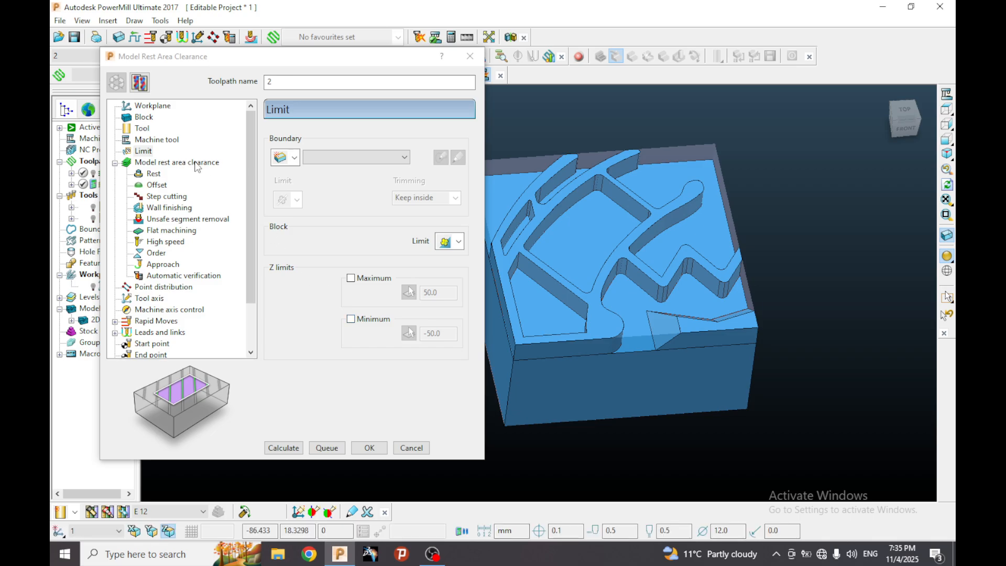
pyautogui.click(191, 163)
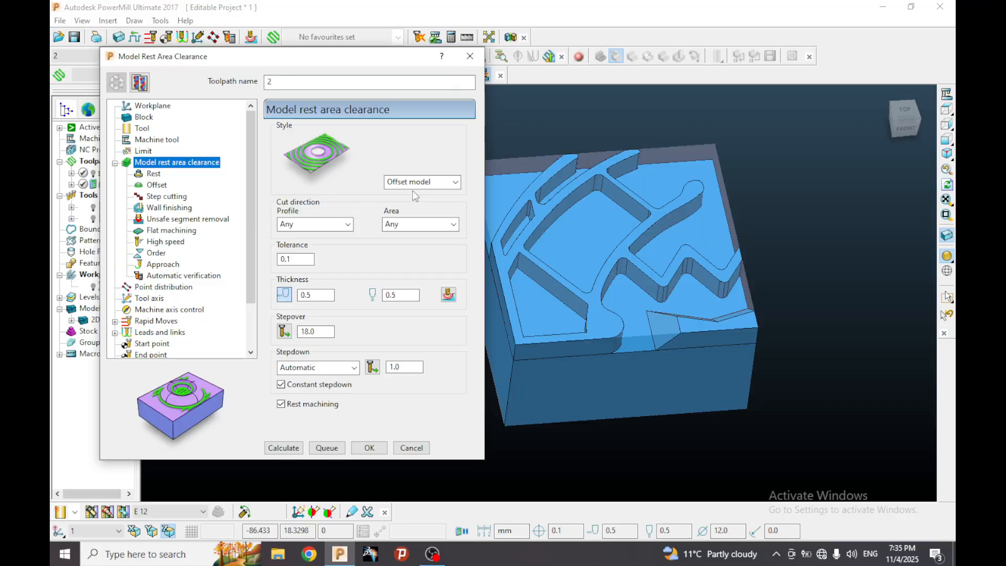
pyautogui.click(428, 183)
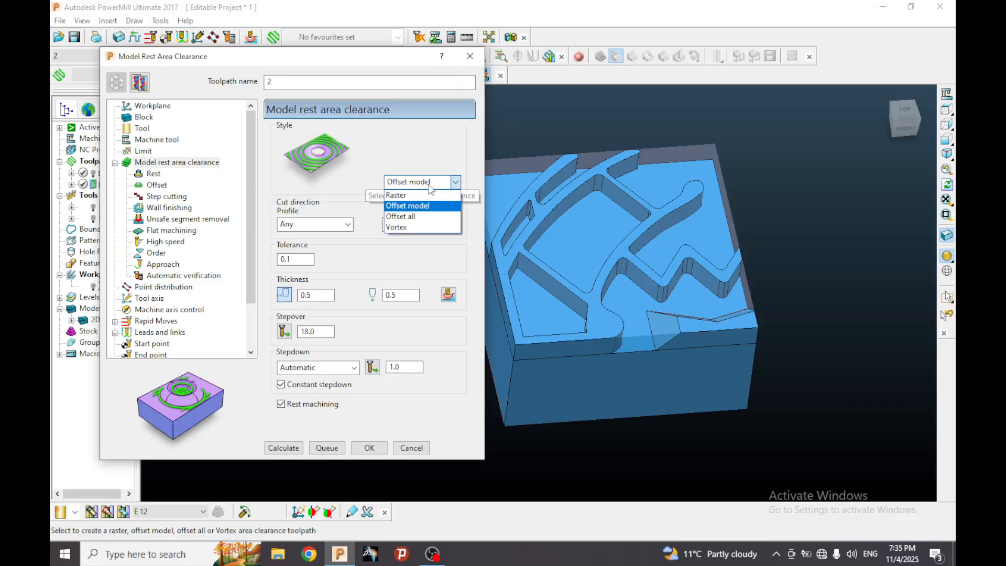
pyautogui.click(426, 215)
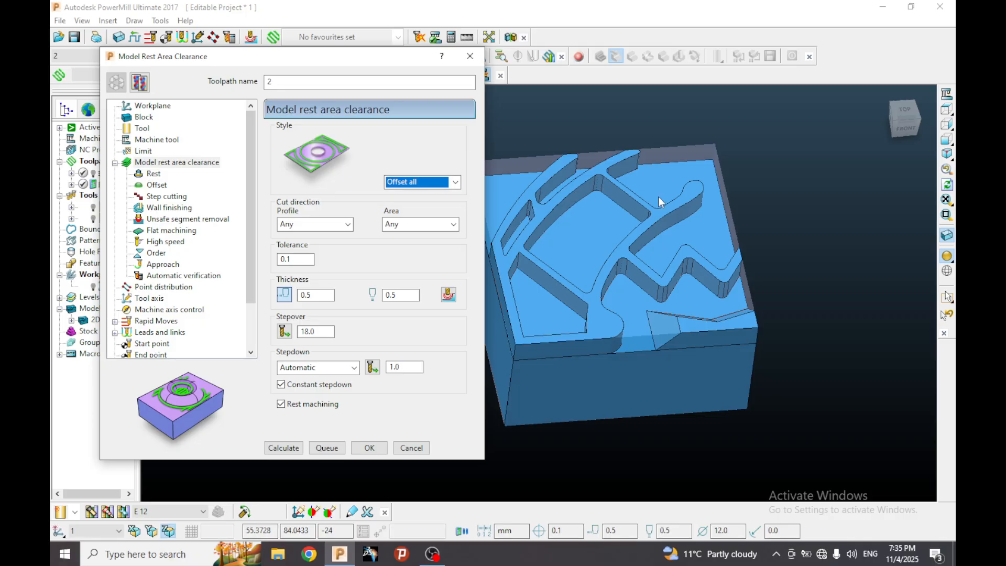
# Try the Raster style while viewing the model from above, and return the style to Offset all.
pyautogui.scroll(-1, 728, 214)
pyautogui.moveTo(734, 244); pyautogui.dragTo(582, 240, button='middle')
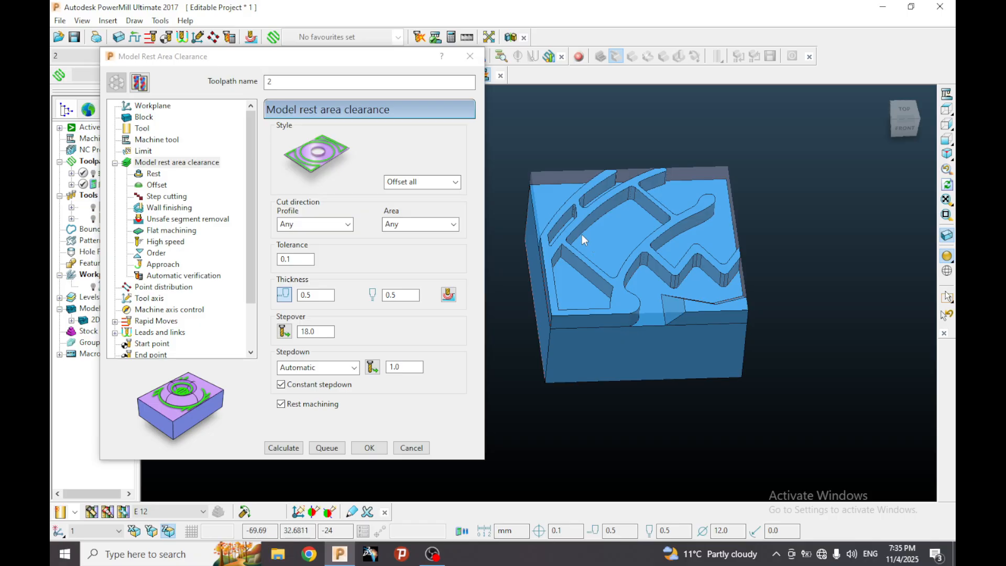
pyautogui.click(443, 184)
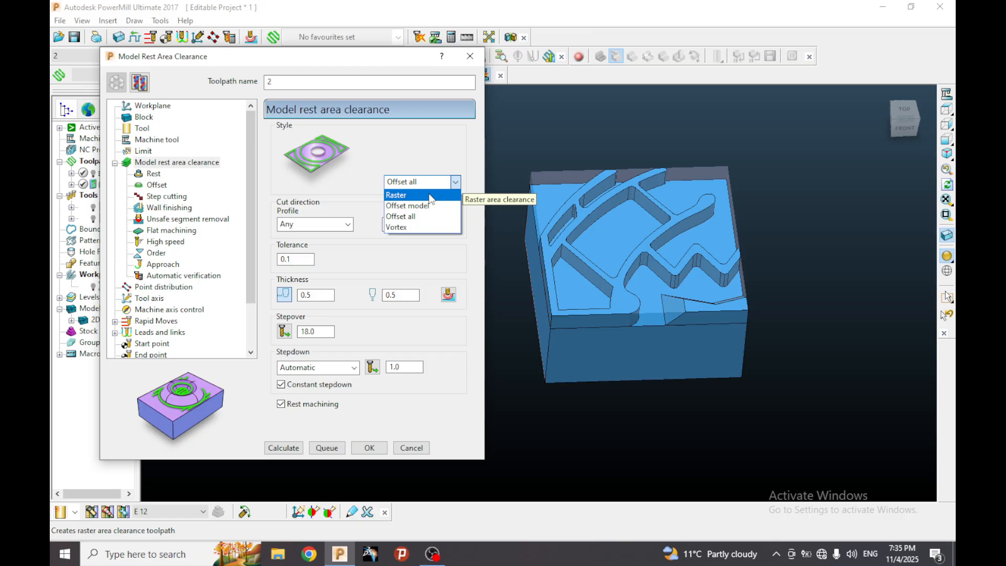
pyautogui.click(423, 197)
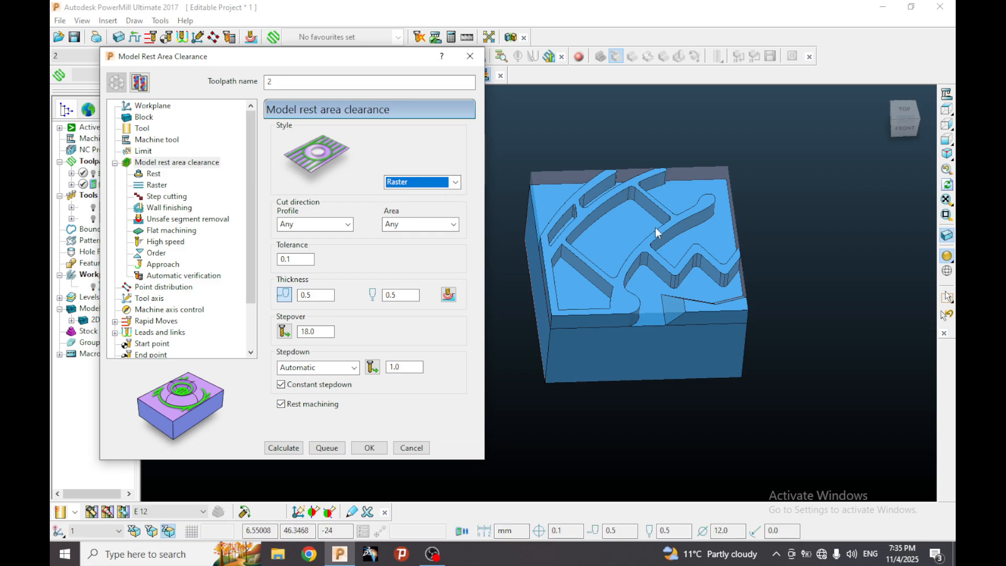
pyautogui.click(946, 109)
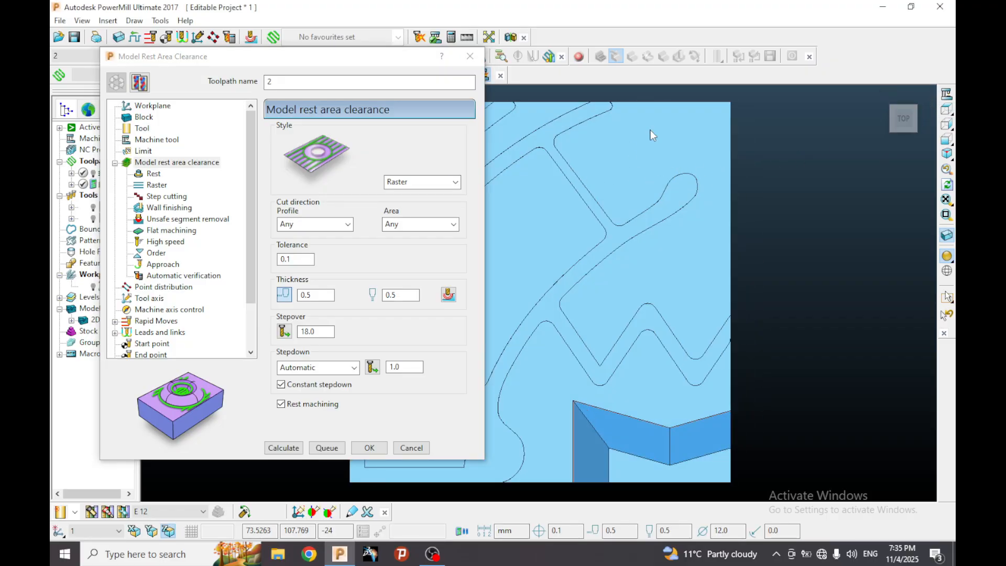
pyautogui.moveTo(734, 186); pyautogui.dragTo(554, 156, button='middle')
pyautogui.click(415, 183)
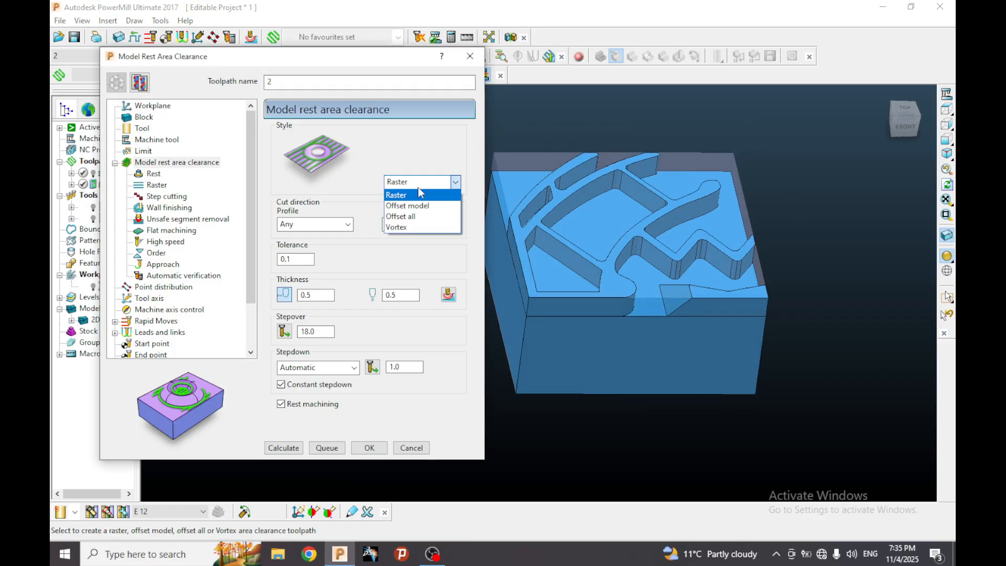
pyautogui.click(425, 216)
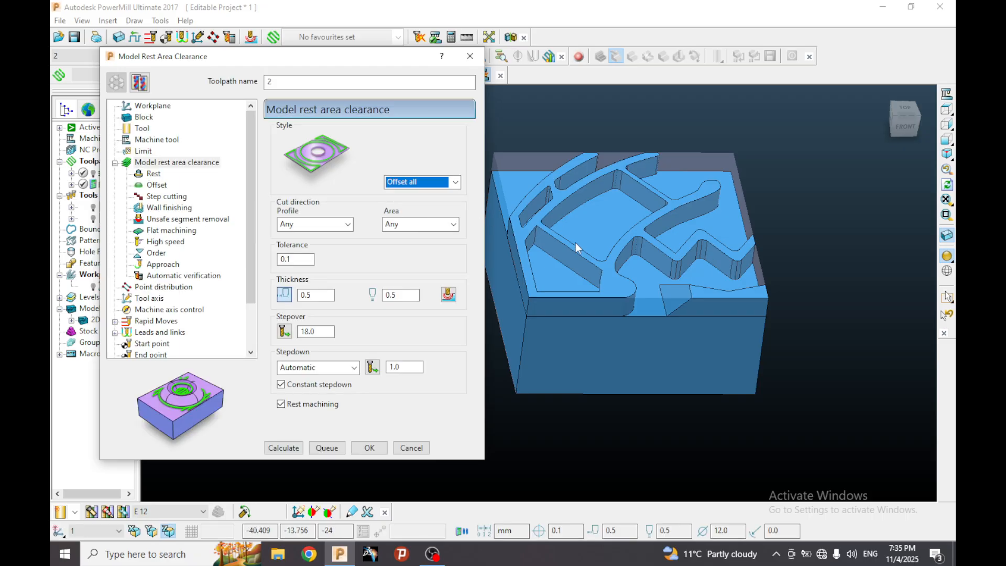
# Set the profile cut direction of the rest toolpath to Any.
pyautogui.moveTo(733, 184); pyautogui.dragTo(663, 259, button='middle')
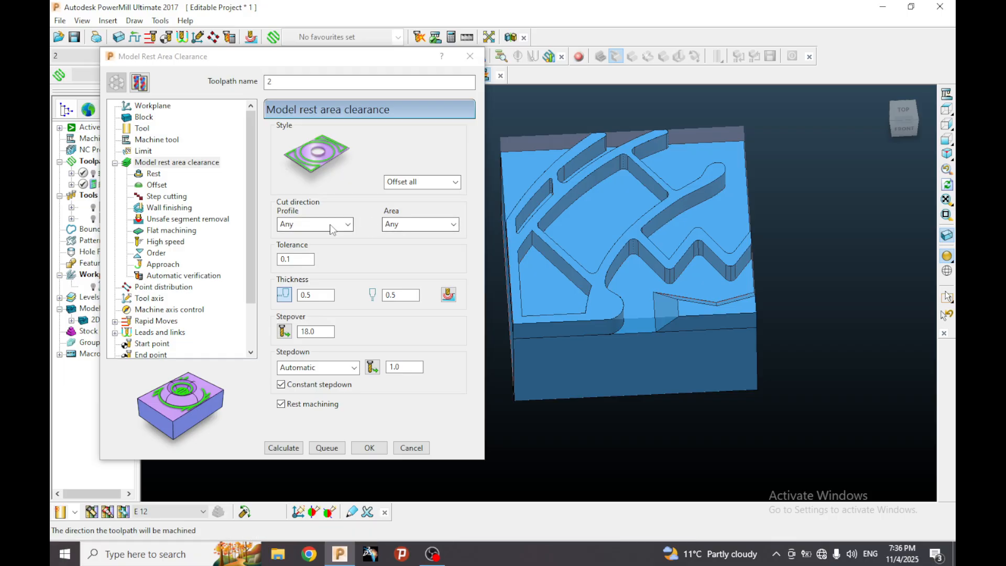
pyautogui.click(315, 226)
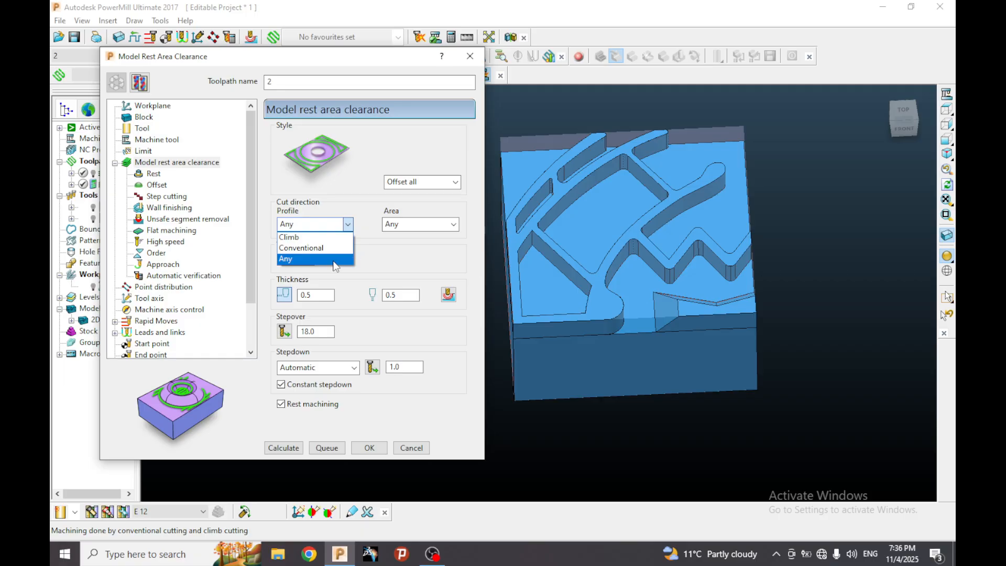
pyautogui.click(334, 260)
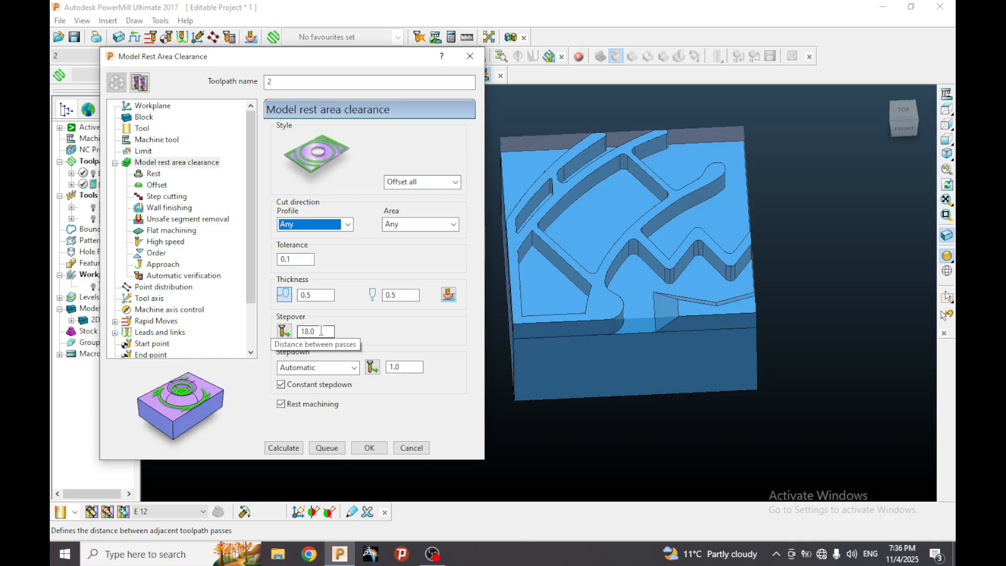
# Check the end mill's diameter and set the rest toolpath's stepover to 8 mm.
pyautogui.click(142, 127)
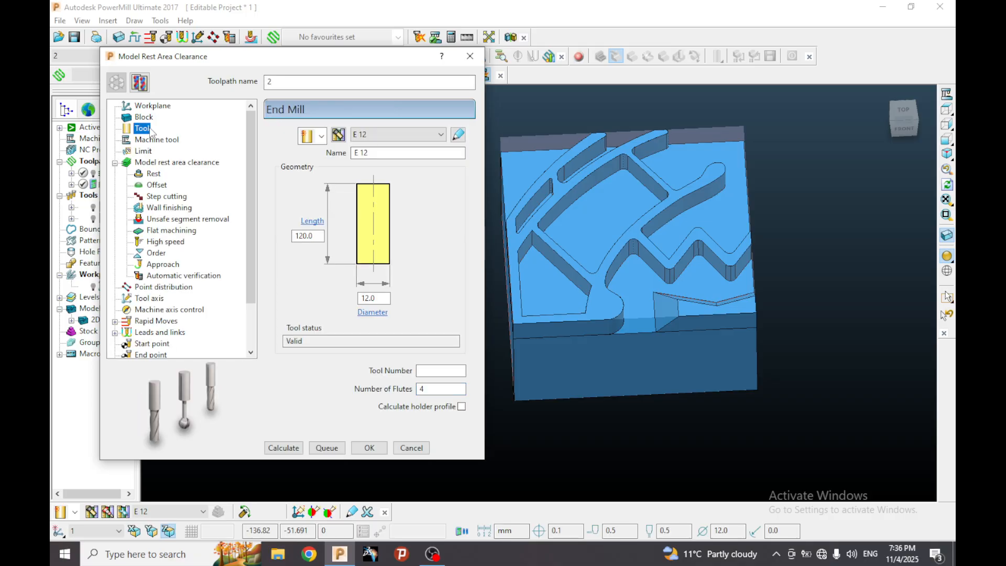
pyautogui.click(187, 163)
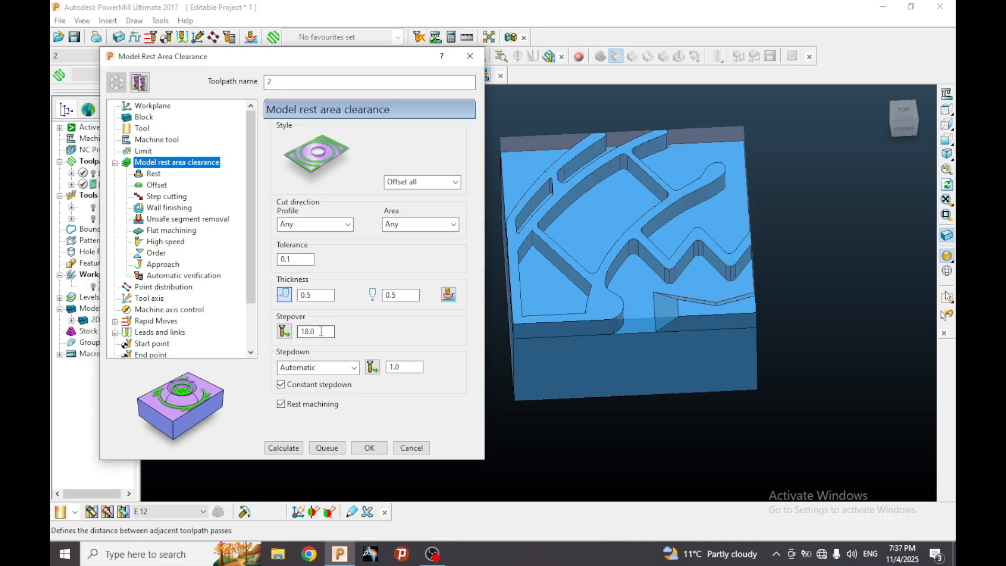
pyautogui.moveTo(321, 331); pyautogui.dragTo(300, 330)
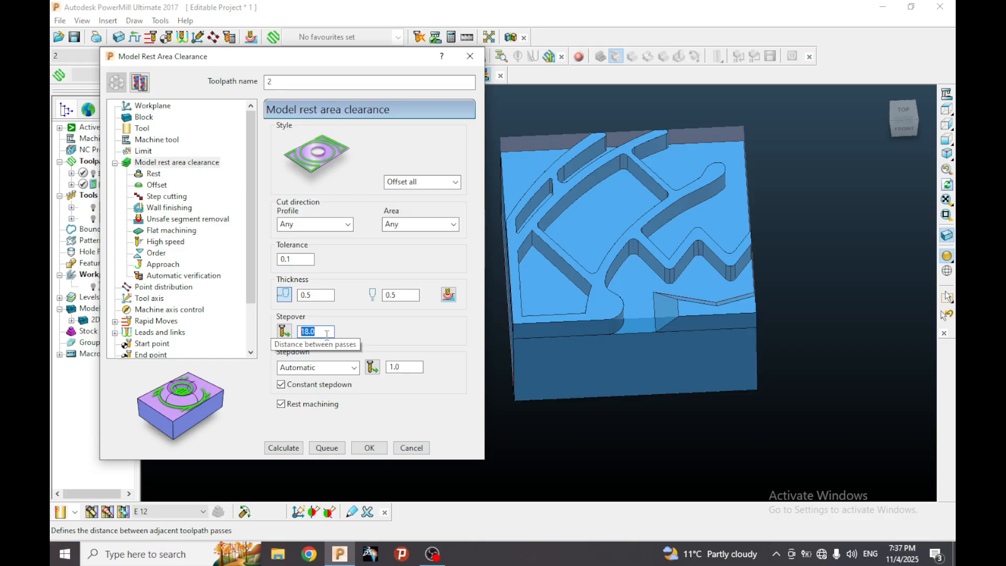
pyautogui.write('8')
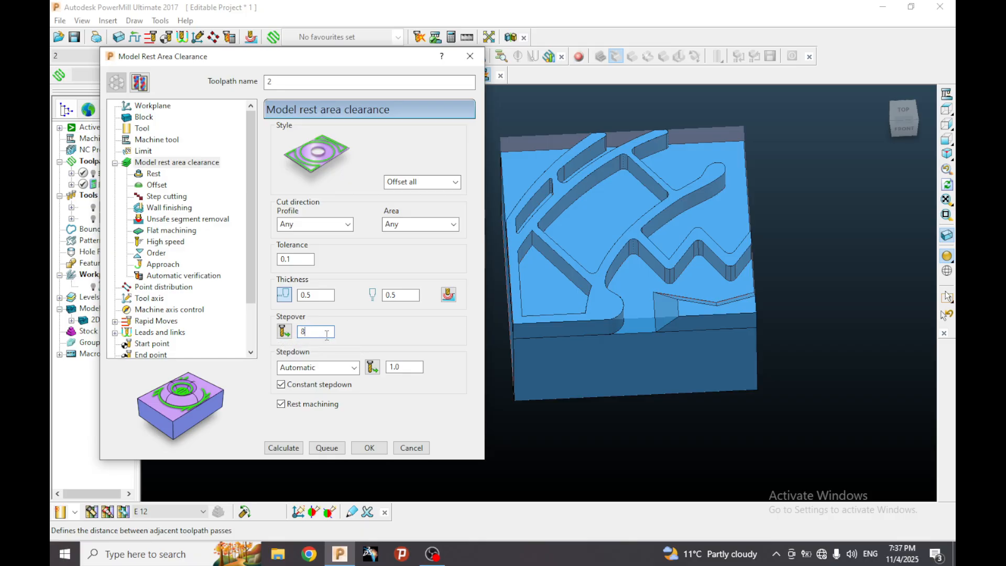
# Set the rest toolpath's automatic stepdown to 1.5 mm.
pyautogui.click(403, 367)
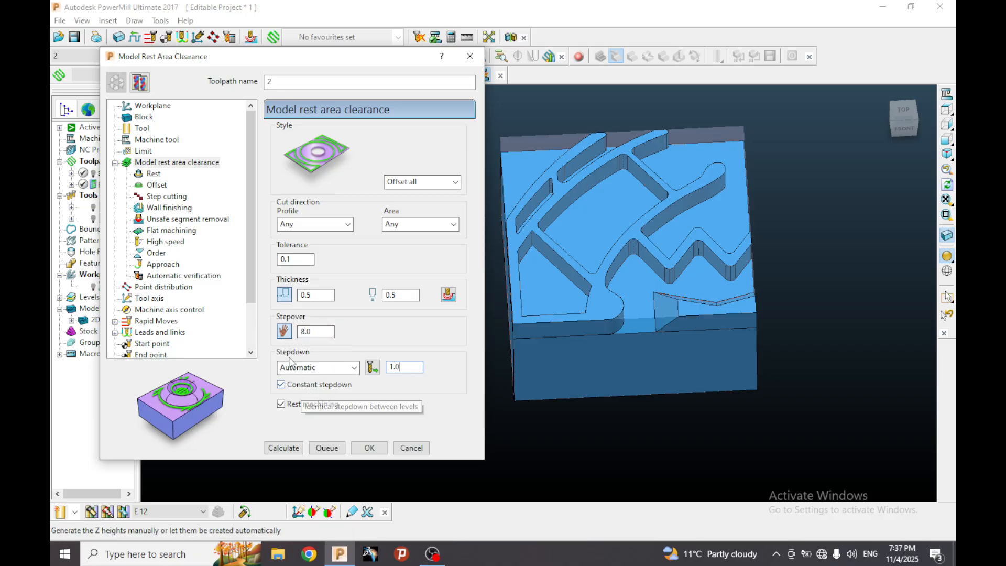
pyautogui.doubleClick(411, 367)
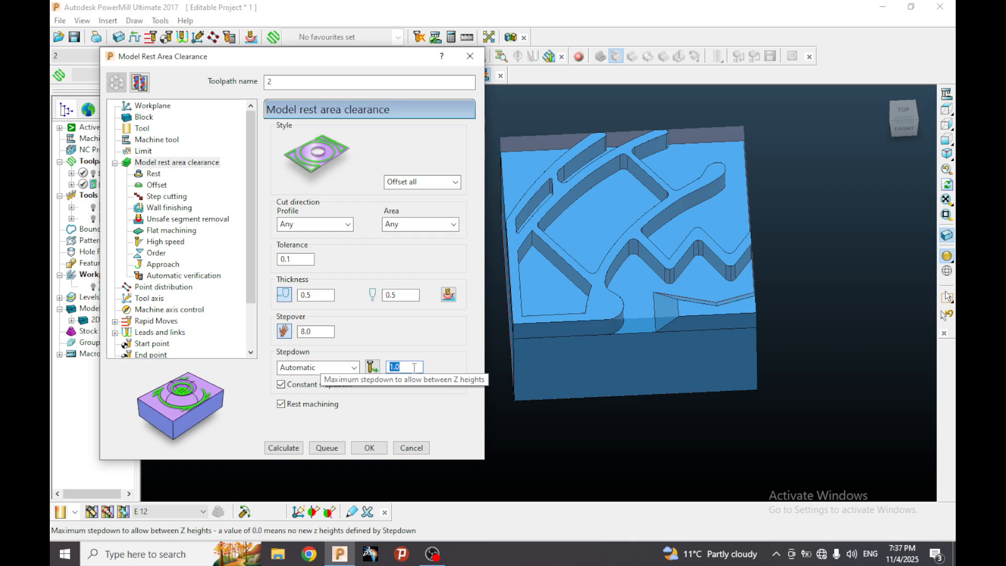
pyautogui.write('1')
pyautogui.click(411, 367)
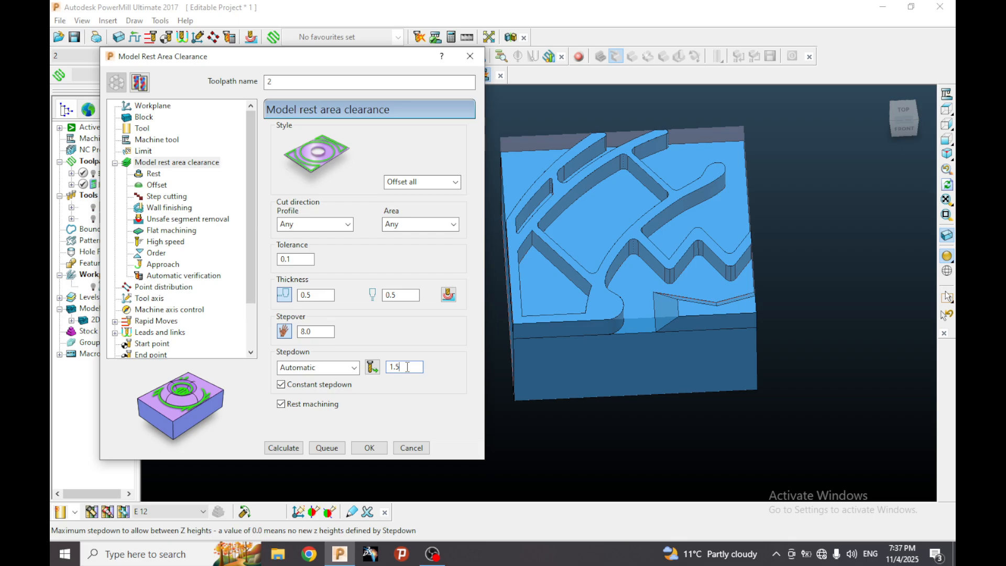
# Base the rest machining on a reference toolpath and choose toolpath 1 as the reference.
pyautogui.click(152, 173)
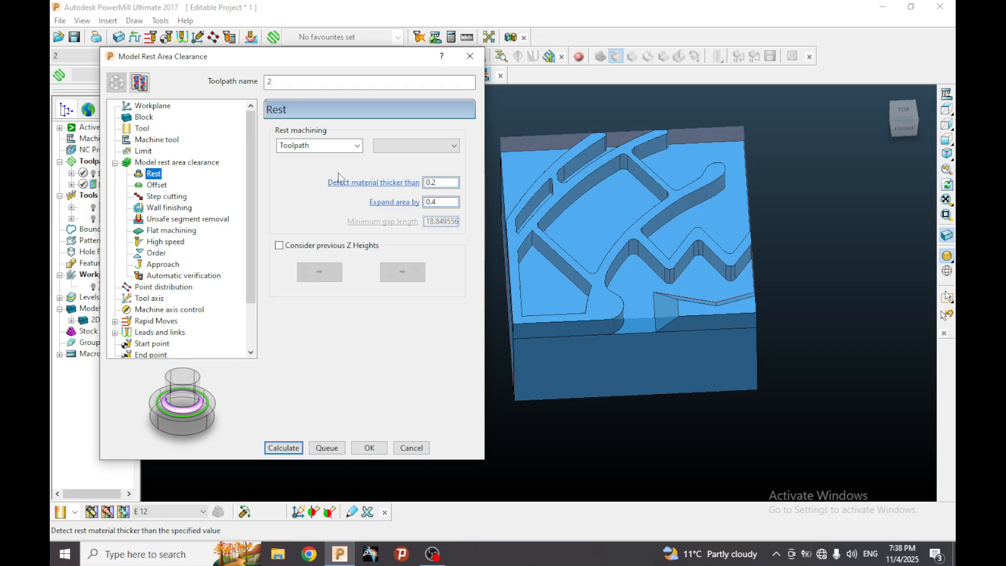
pyautogui.click(358, 147)
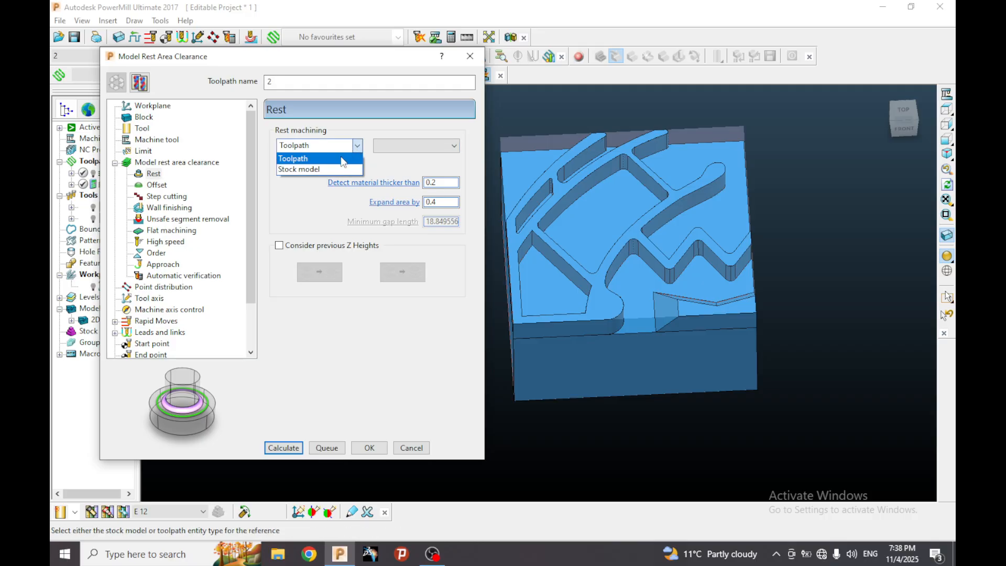
pyautogui.click(345, 158)
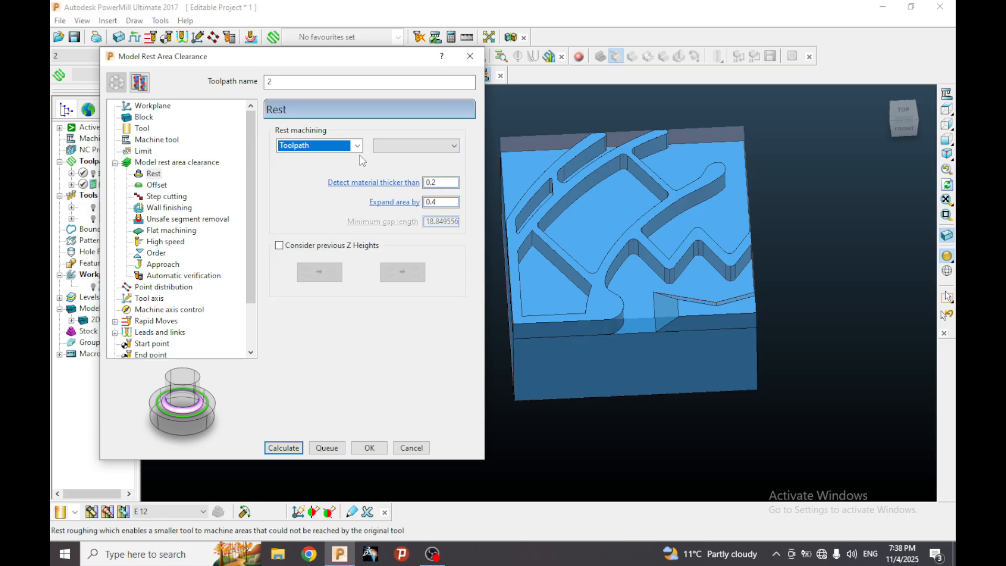
pyautogui.click(436, 148)
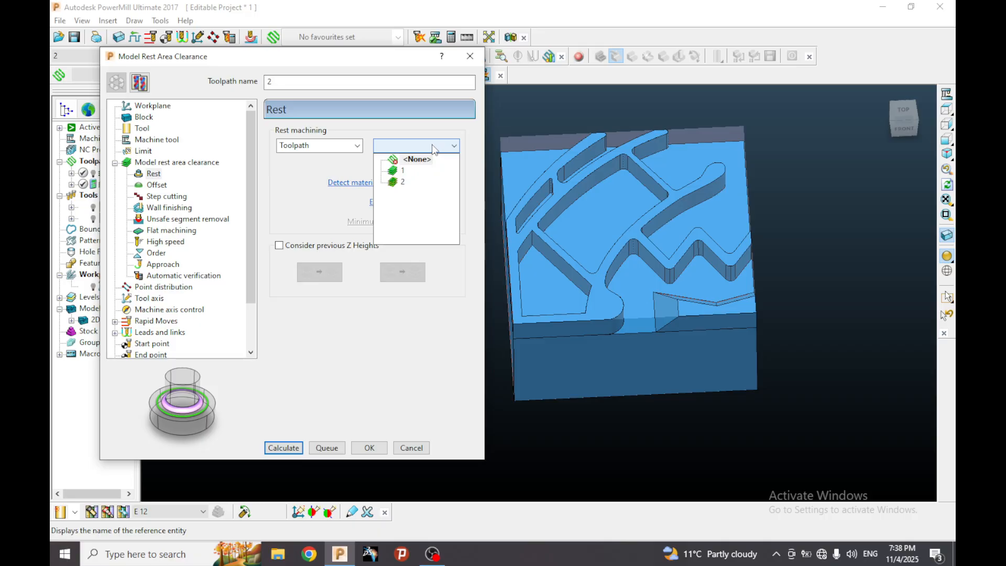
pyautogui.click(378, 56)
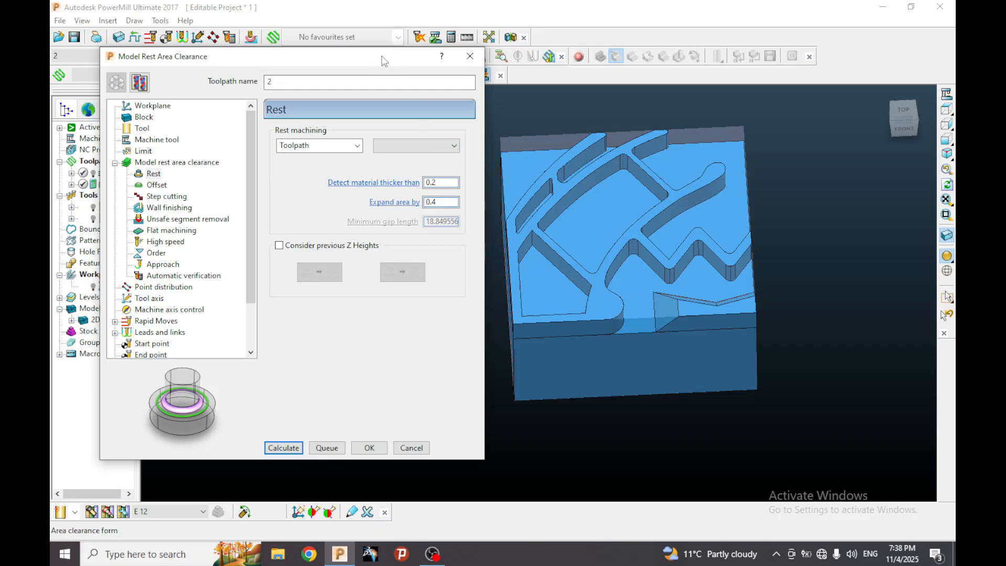
pyautogui.moveTo(370, 57); pyautogui.dragTo(403, 50)
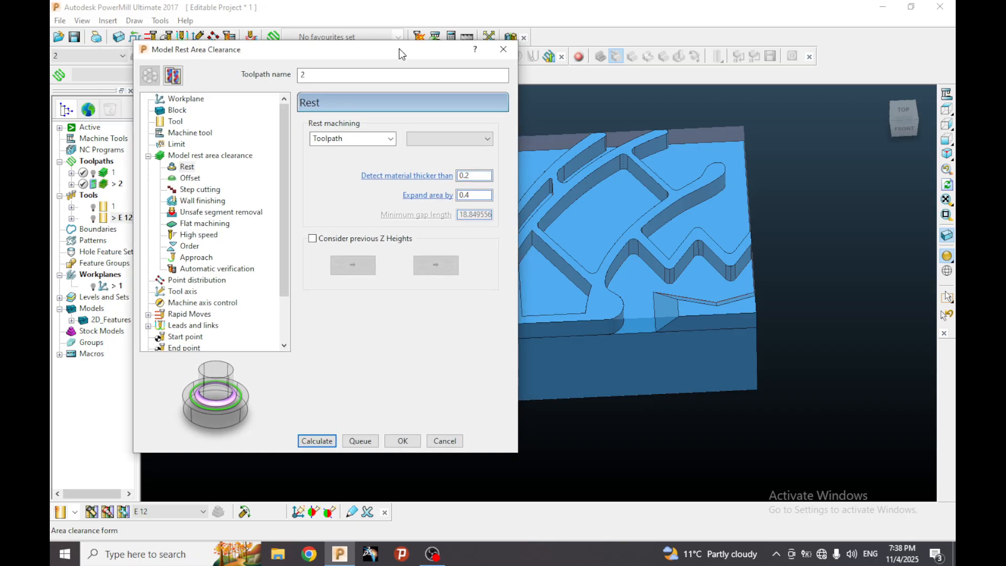
pyautogui.click(451, 139)
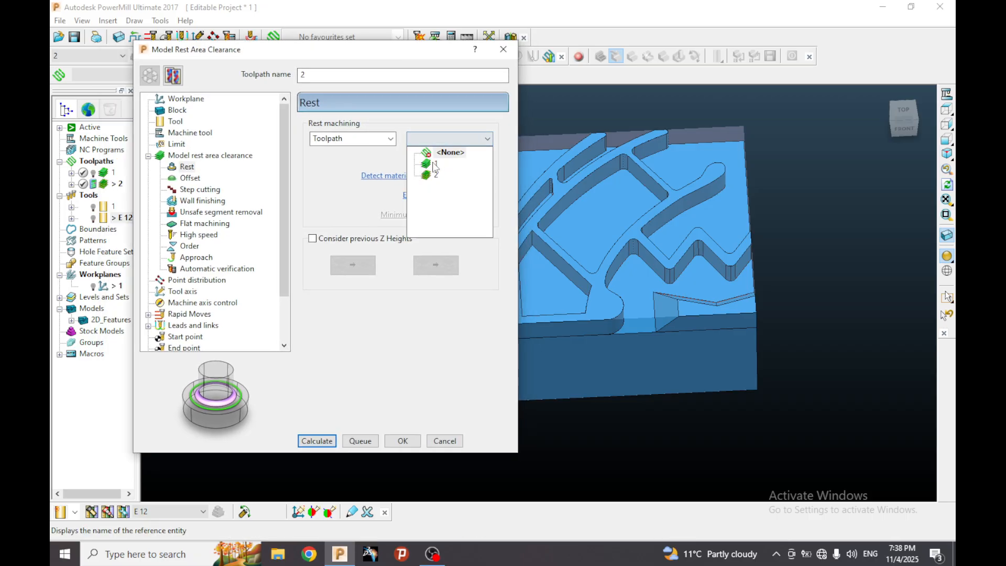
pyautogui.click(440, 167)
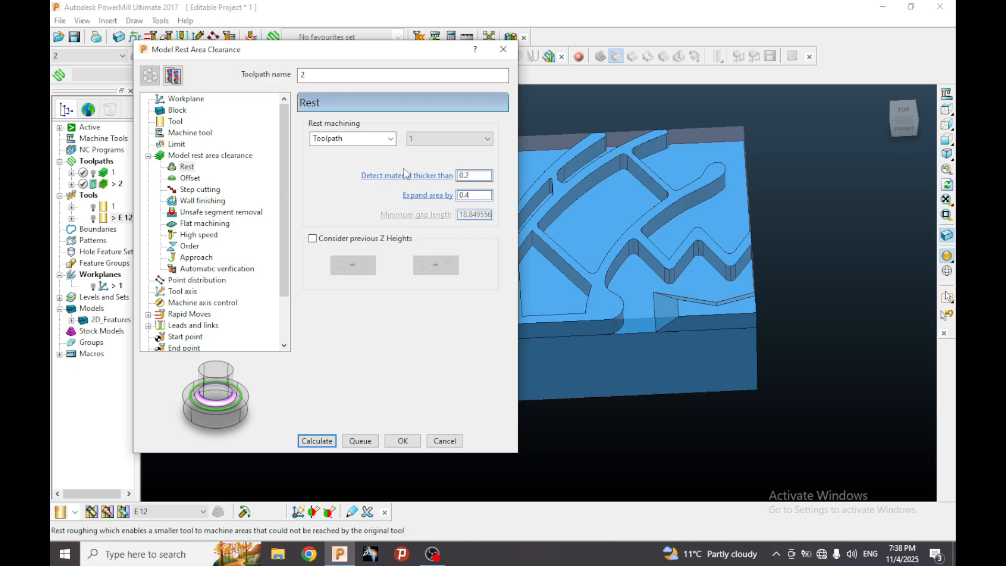
# Set rest machining to detect material thicker than 0.1 and to expand the area by 0.2.
pyautogui.doubleClick(475, 176)
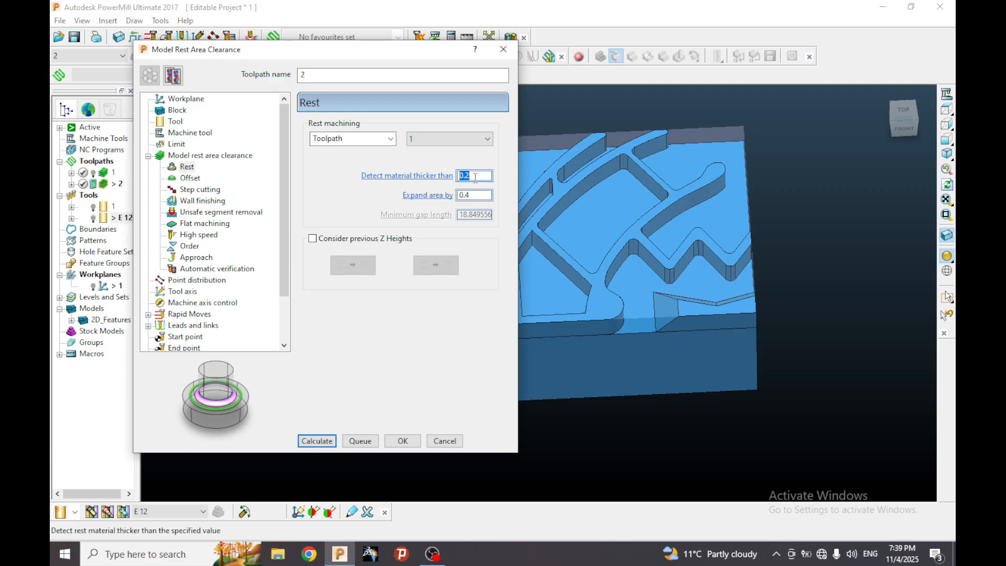
pyautogui.write('.1')
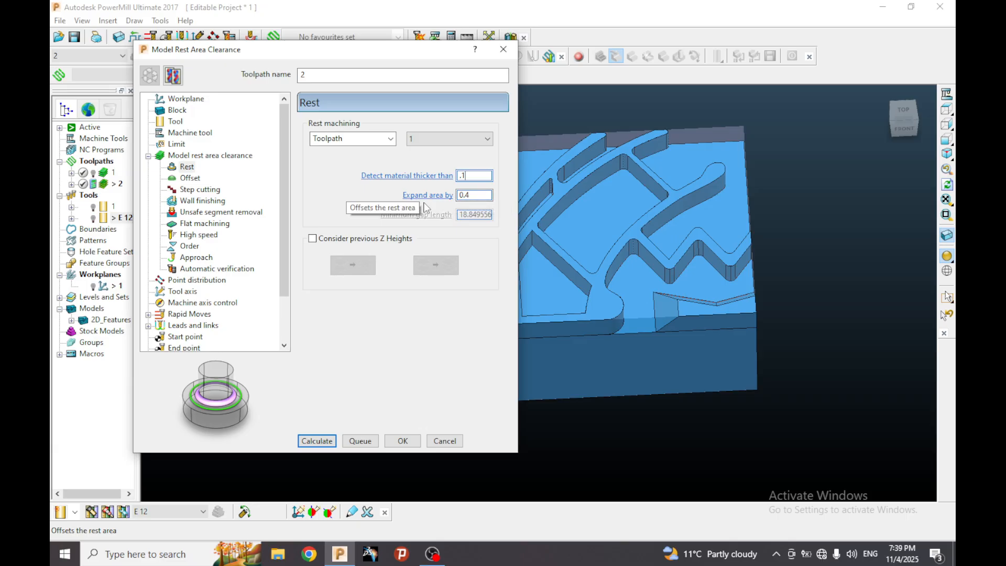
pyautogui.doubleClick(474, 195)
pyautogui.write('0.2')
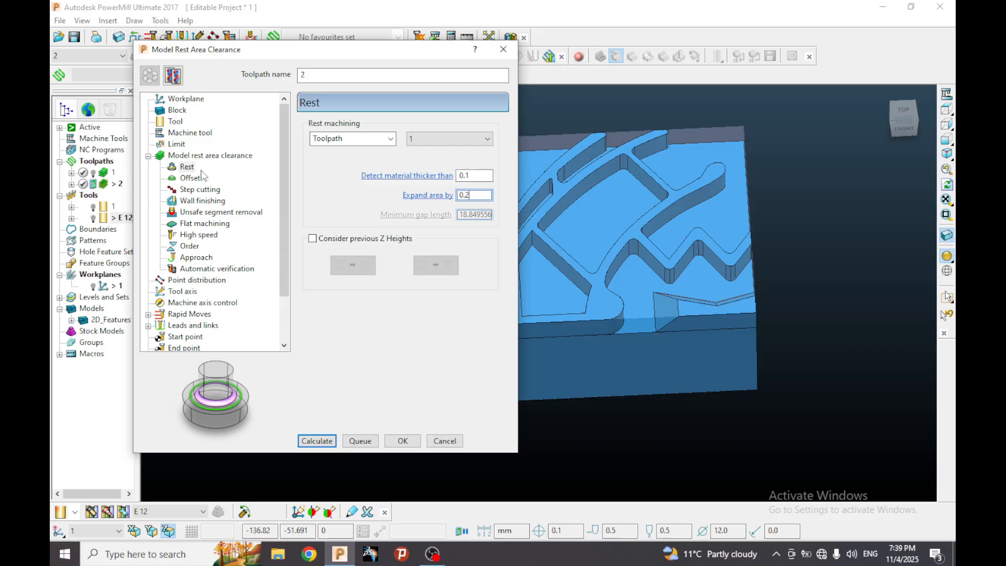
# Review the advanced offset settings against the model and return to the main rest area clearance settings.
pyautogui.click(189, 178)
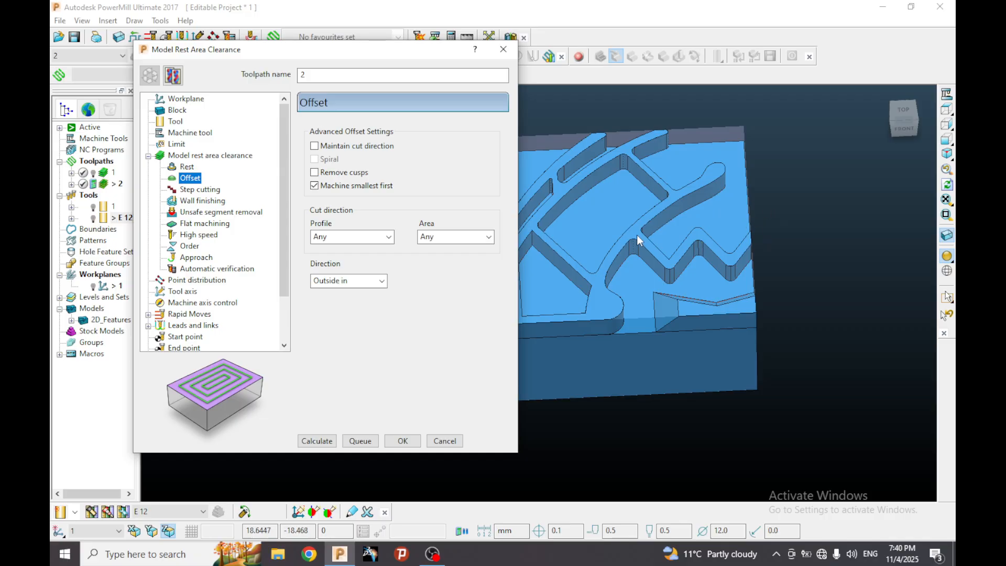
pyautogui.click(658, 240)
pyautogui.moveTo(656, 234); pyautogui.dragTo(628, 228, button='middle')
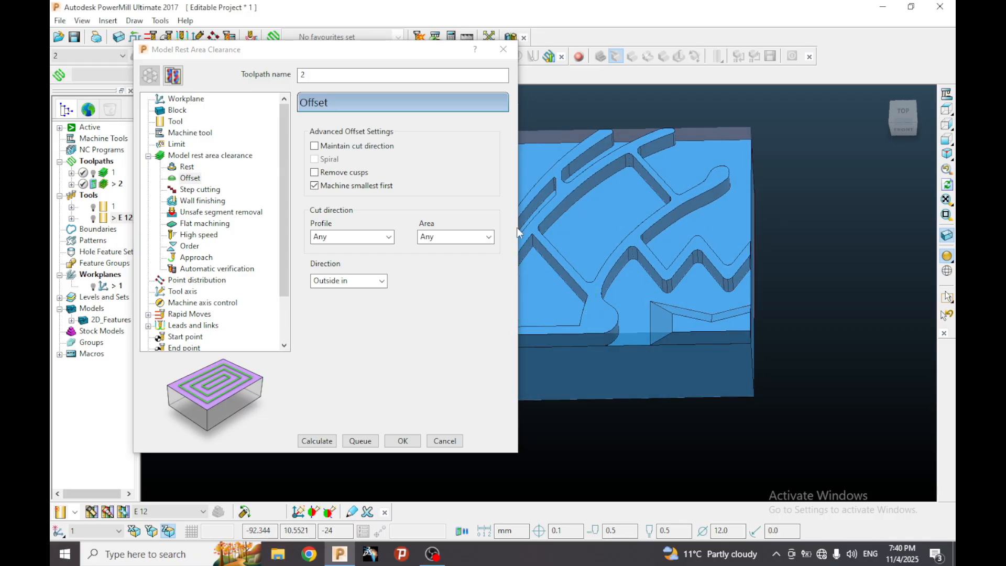
pyautogui.click(190, 156)
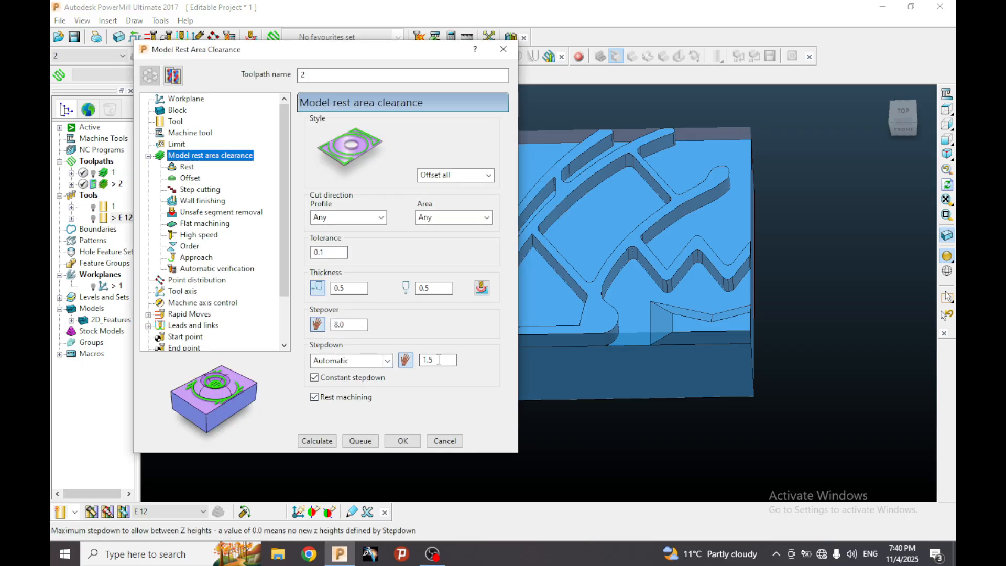
# In the advanced offset settings, choose Outside in as the direction of the offset moves.
pyautogui.click(192, 179)
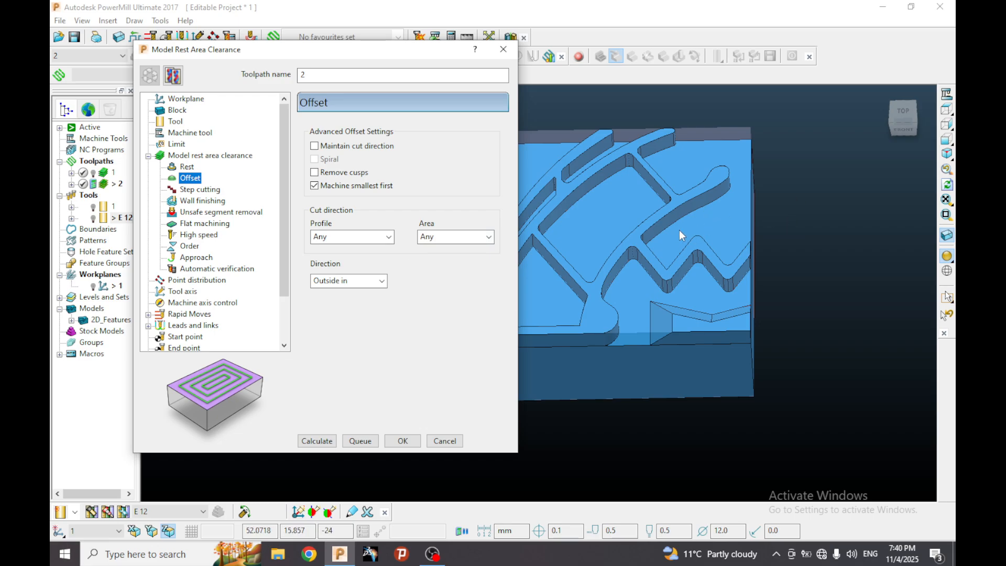
pyautogui.moveTo(679, 231); pyautogui.dragTo(701, 238, button='middle')
pyautogui.scroll(-2, 795, 215)
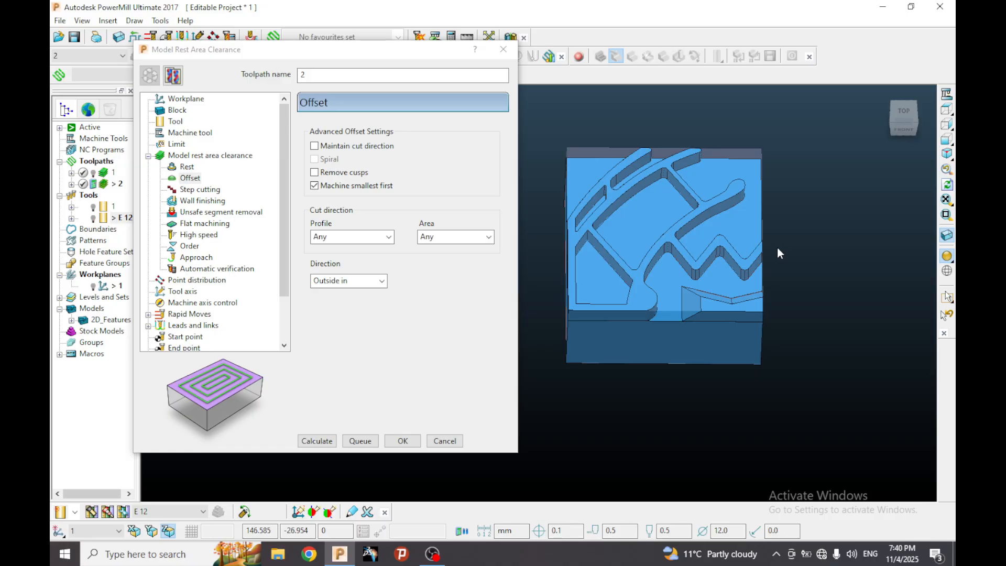
pyautogui.click(341, 280)
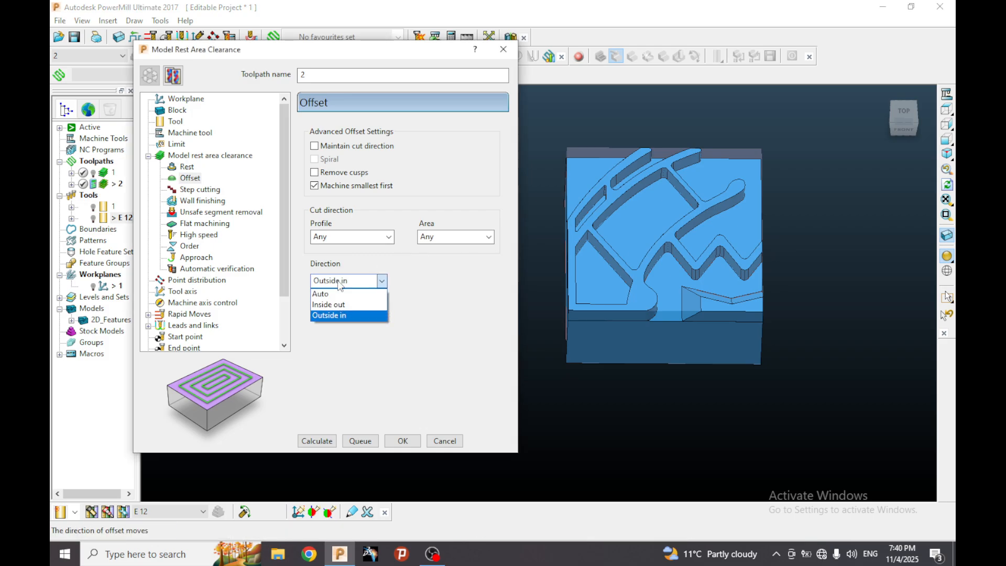
pyautogui.click(332, 315)
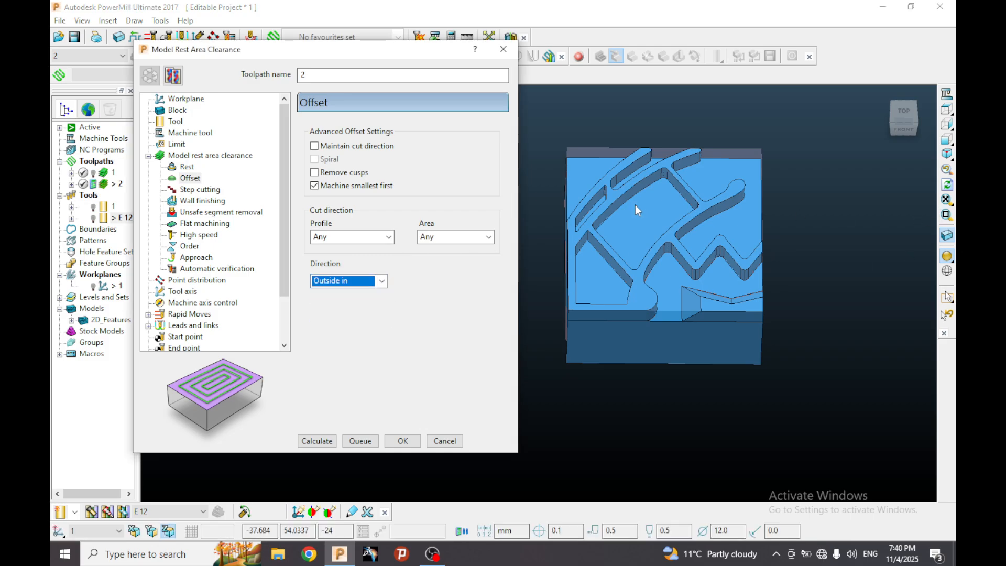
# In the high speed settings, choose Straight links between the offsets.
pyautogui.scroll(-1, 198, 209)
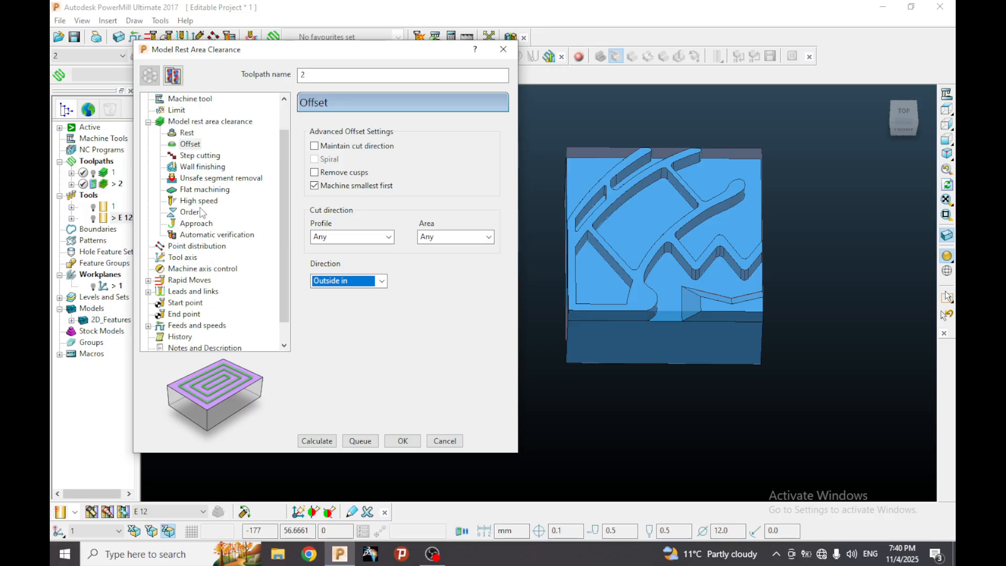
pyautogui.click(204, 201)
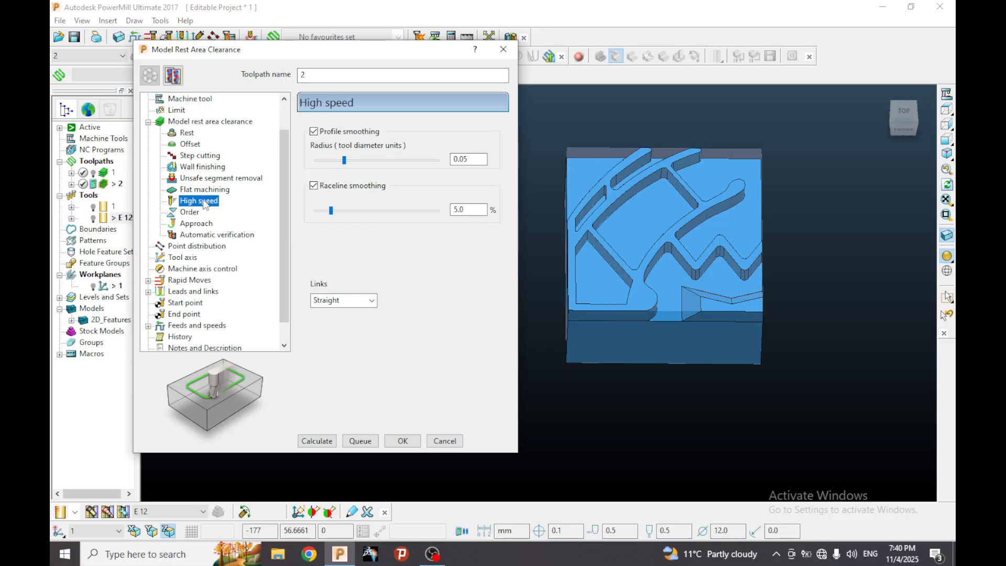
pyautogui.click(346, 301)
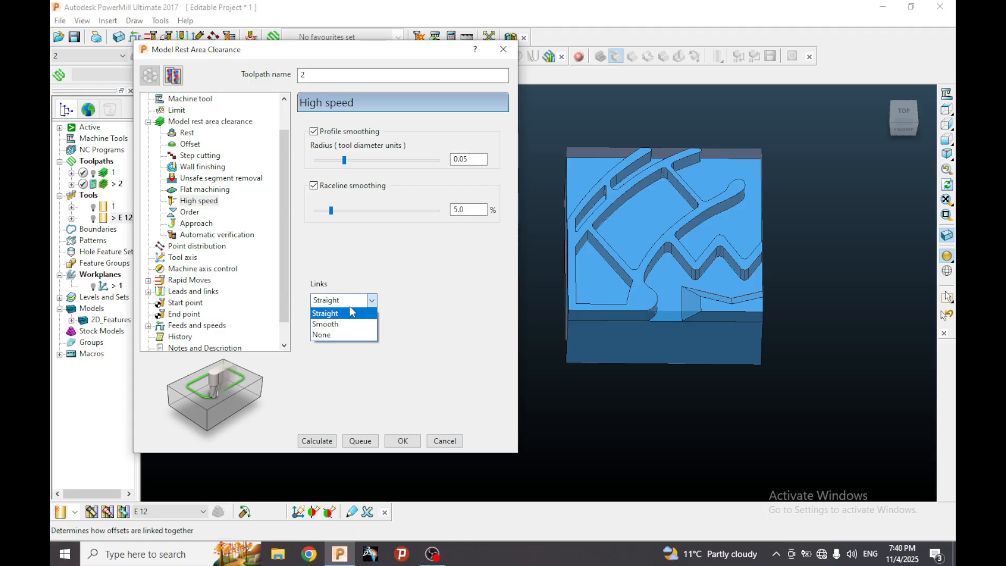
pyautogui.click(348, 307)
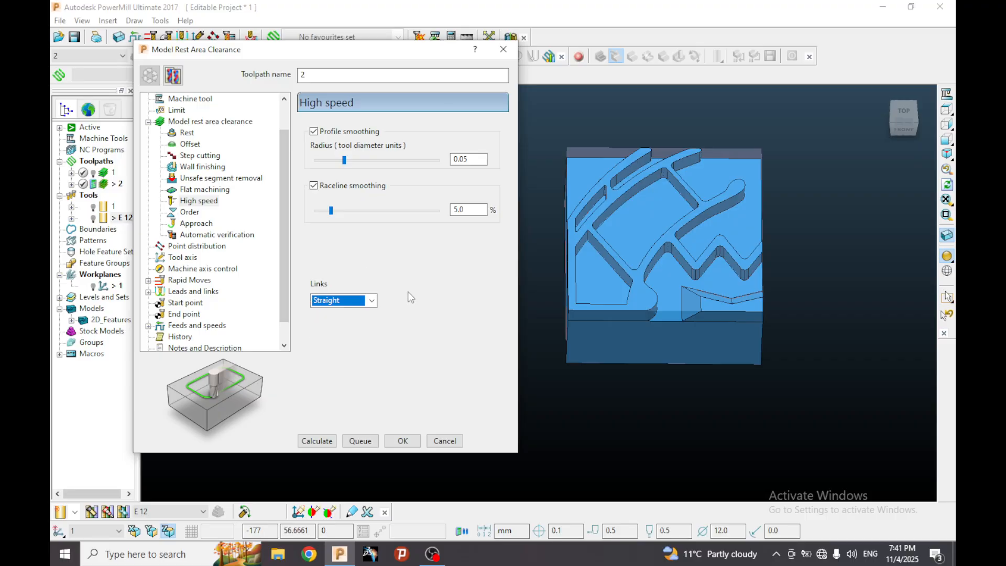
# Calculate the rapid move heights from the block and model, and check the incremental plunge distance under the moves and clearances.
pyautogui.scroll(-1, 201, 195)
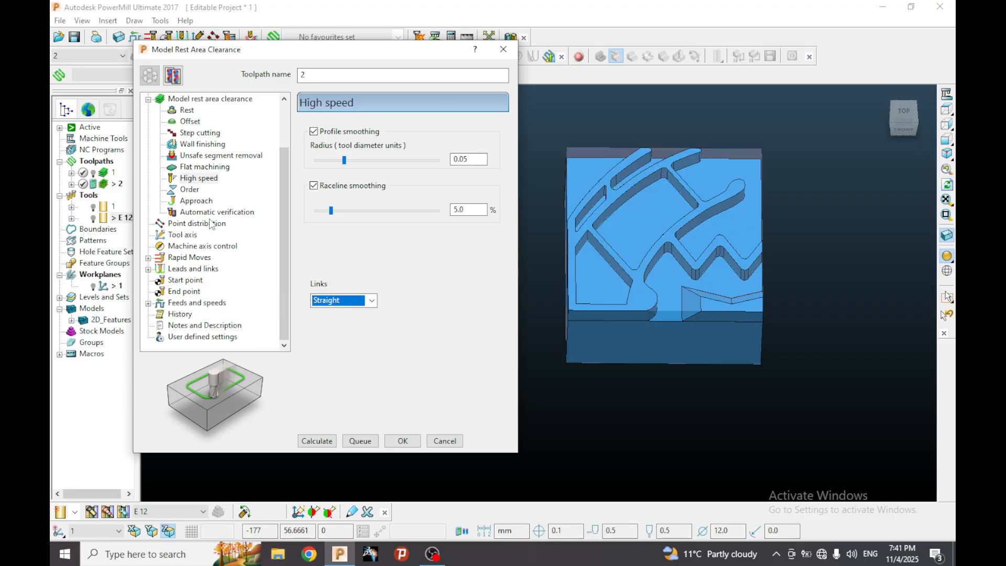
pyautogui.click(194, 258)
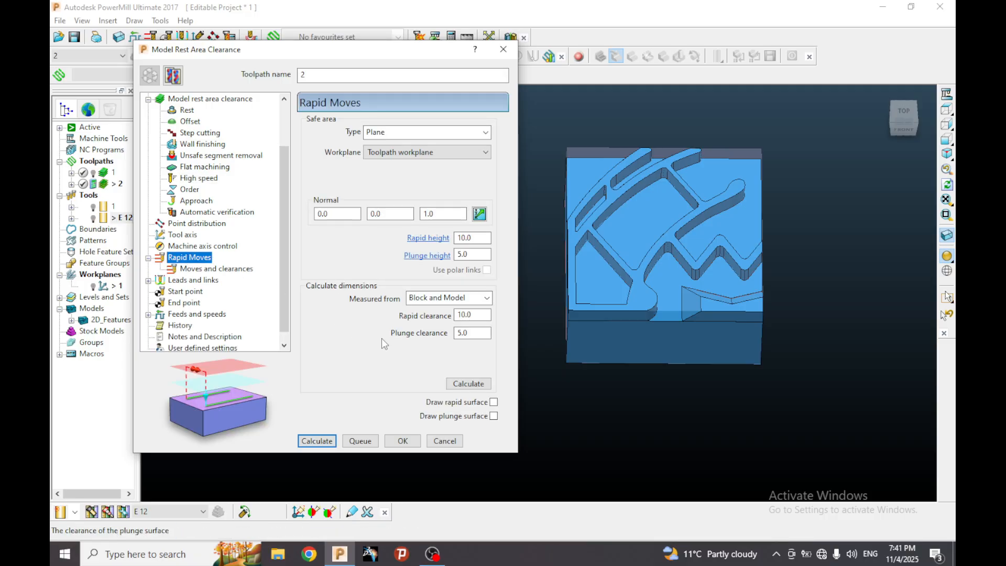
pyautogui.click(468, 383)
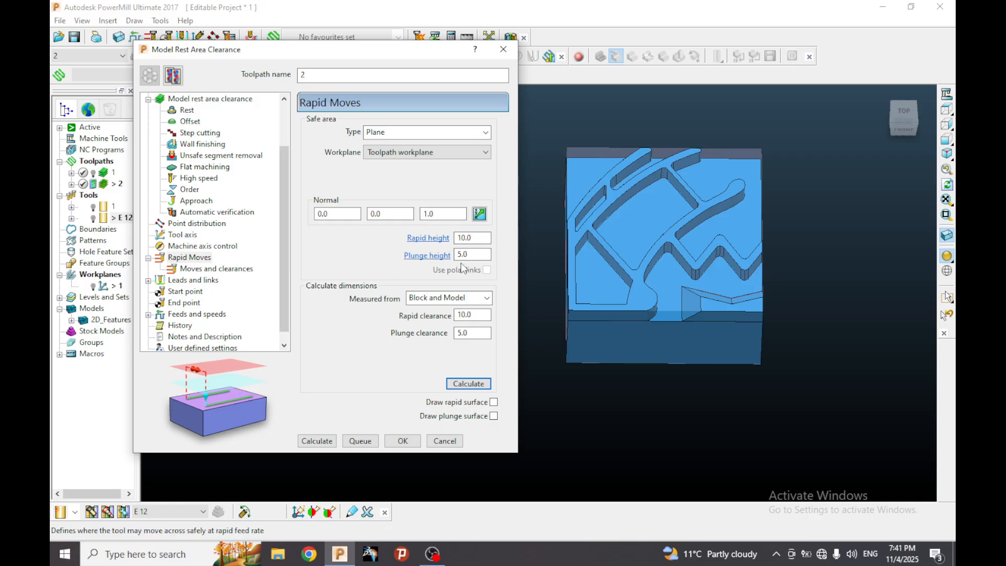
pyautogui.click(232, 269)
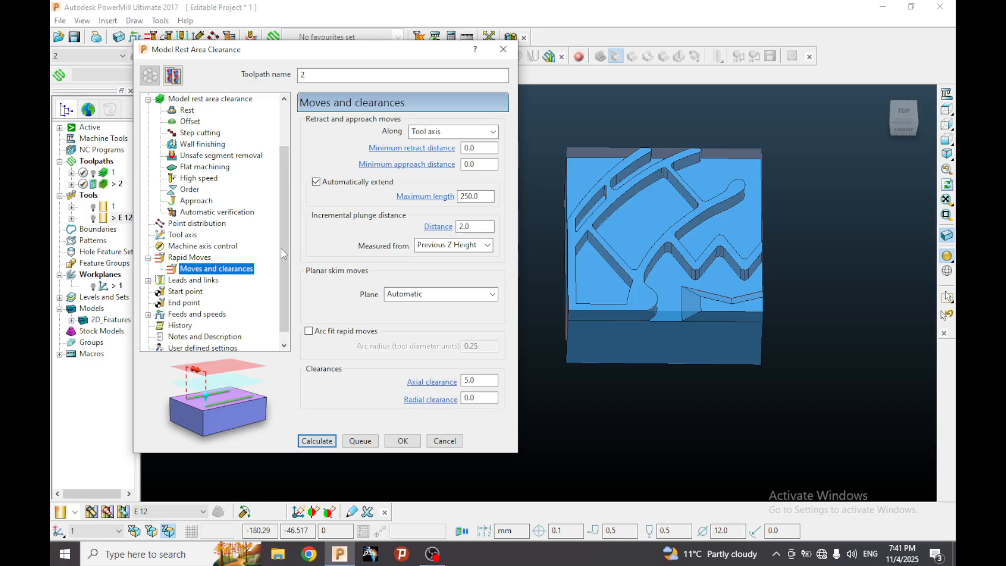
pyautogui.doubleClick(481, 228)
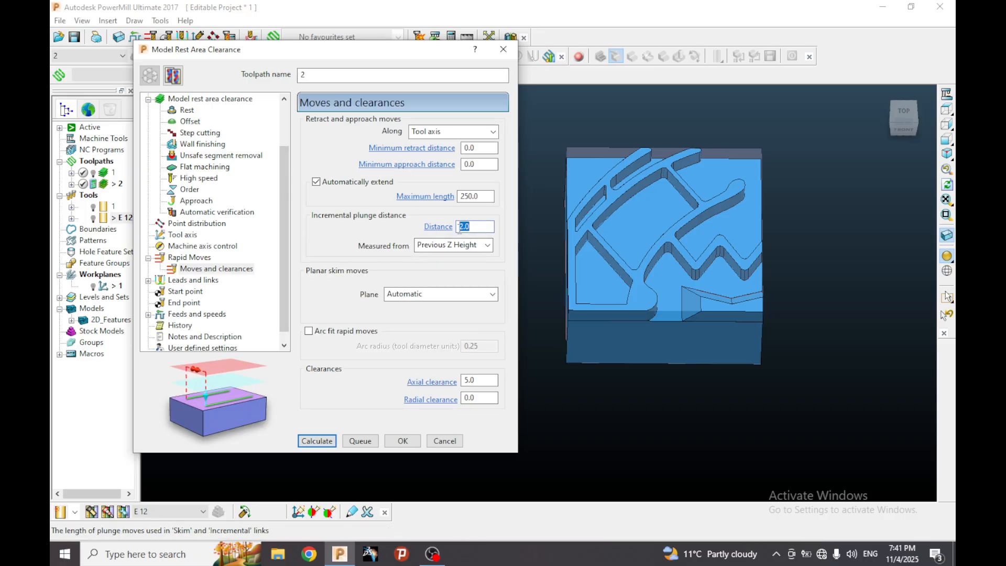
pyautogui.click(482, 227)
pyautogui.doubleClick(478, 226)
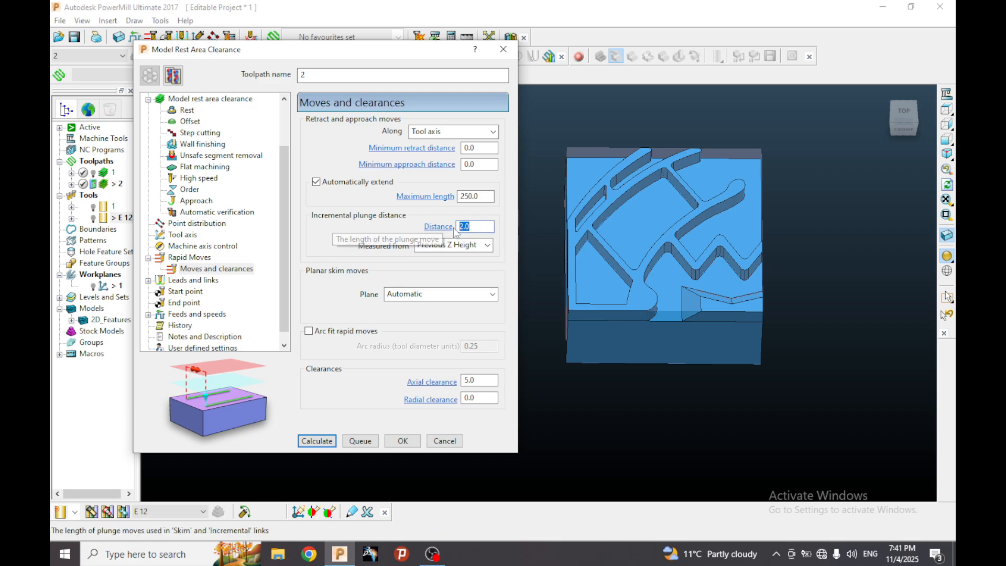
pyautogui.click(482, 226)
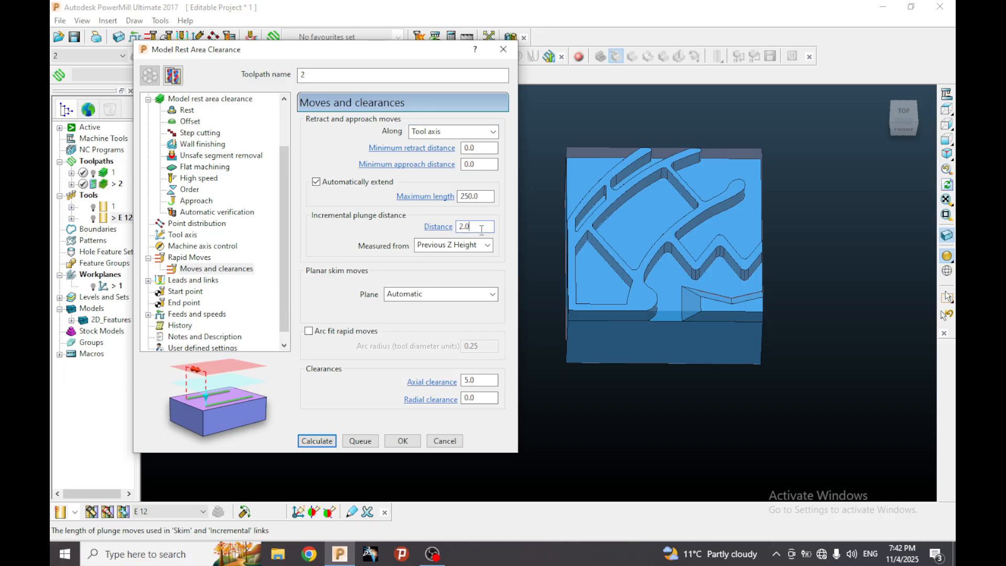
# Check the lead in and lead out choices and set the first choice link to Stepdown.
pyautogui.scroll(-1, 211, 261)
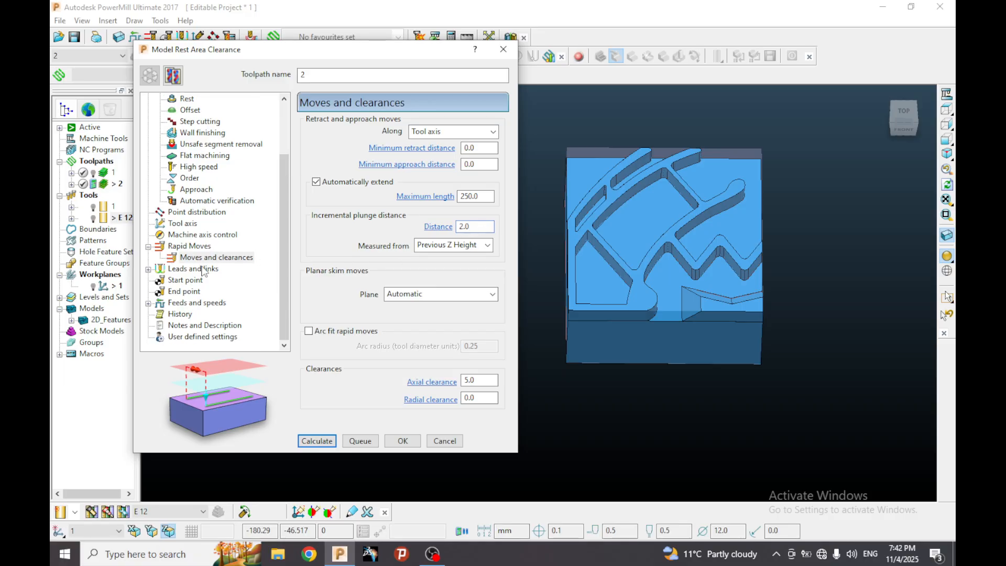
pyautogui.click(204, 270)
pyautogui.click(194, 281)
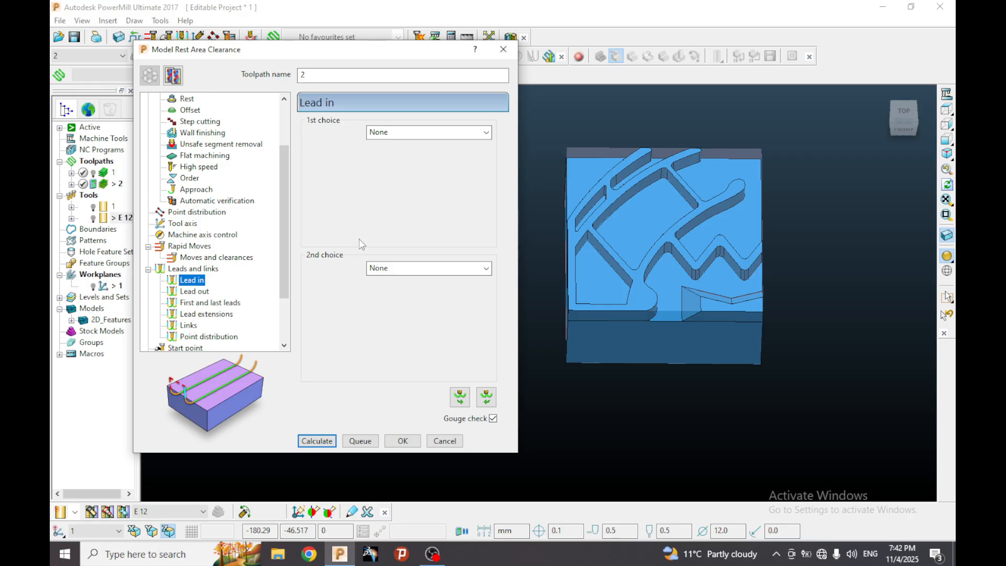
pyautogui.click(195, 292)
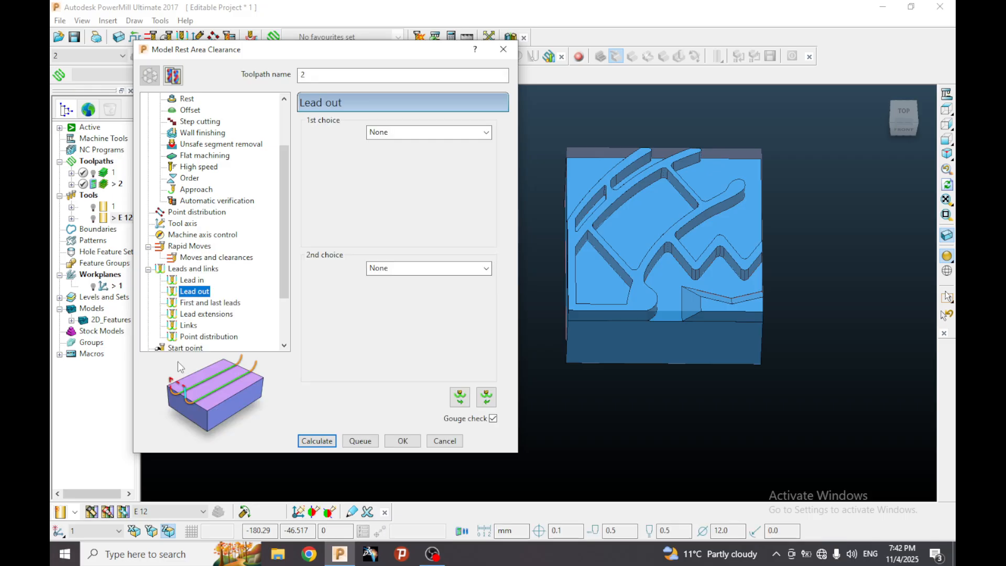
pyautogui.click(190, 326)
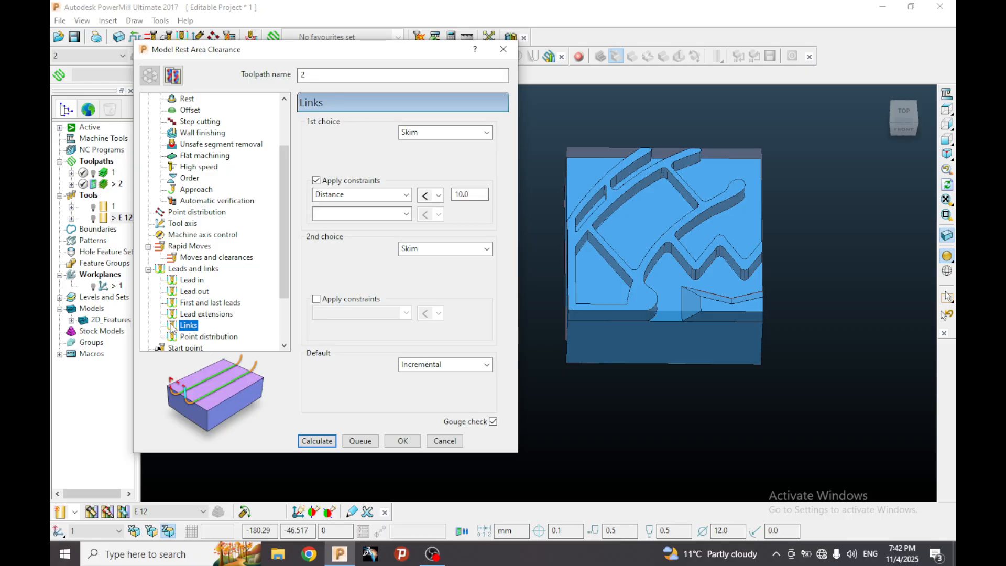
pyautogui.click(451, 137)
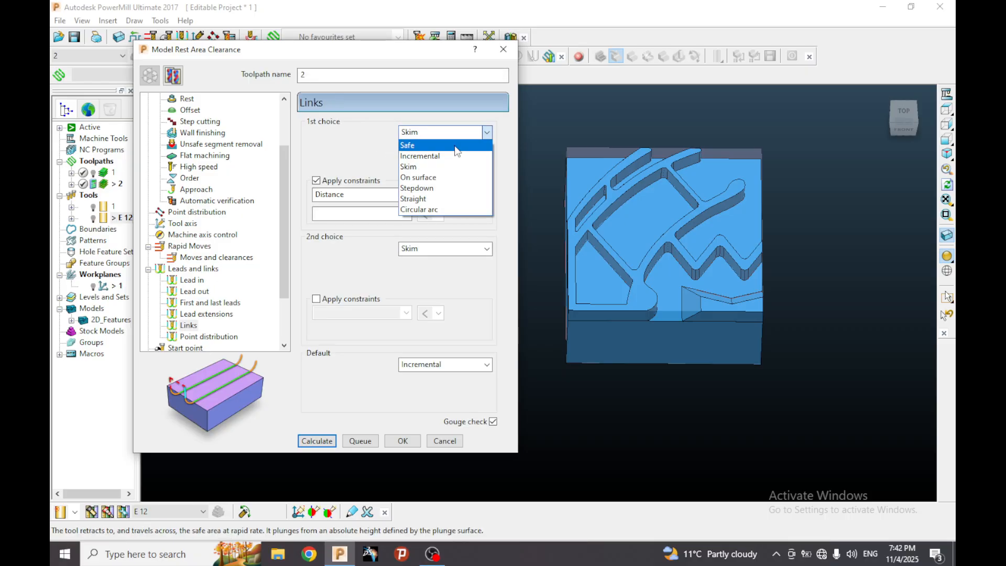
pyautogui.click(451, 191)
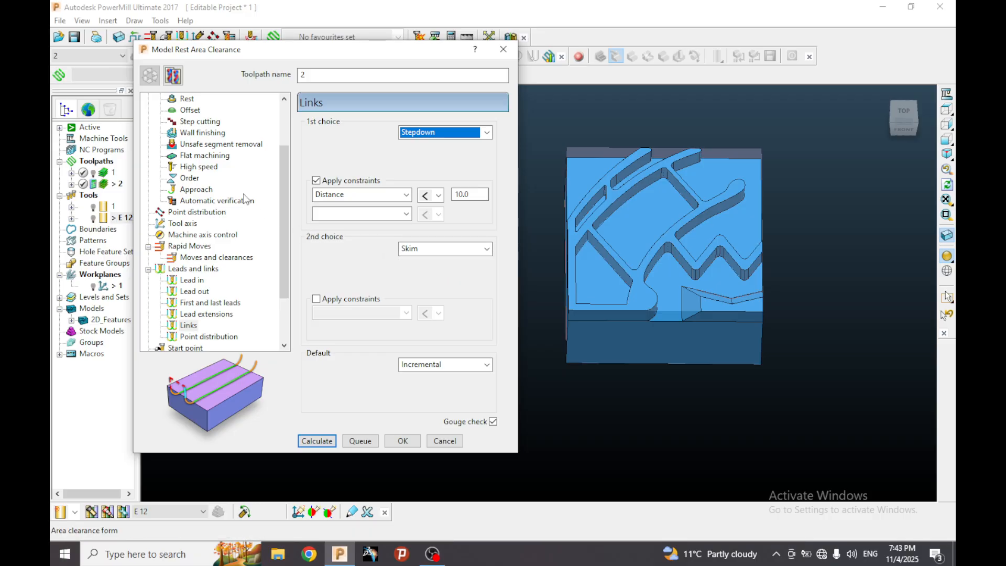
# Review the rapid and plunge heights, the Stepdown first choice link, and the start and end point settings.
pyautogui.click(215, 257)
pyautogui.click(210, 247)
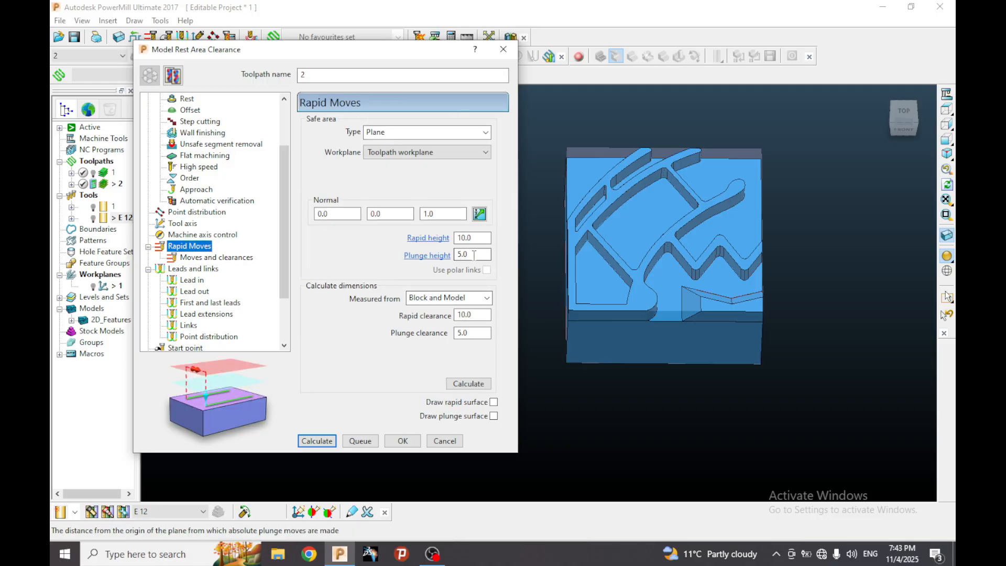
pyautogui.click(189, 325)
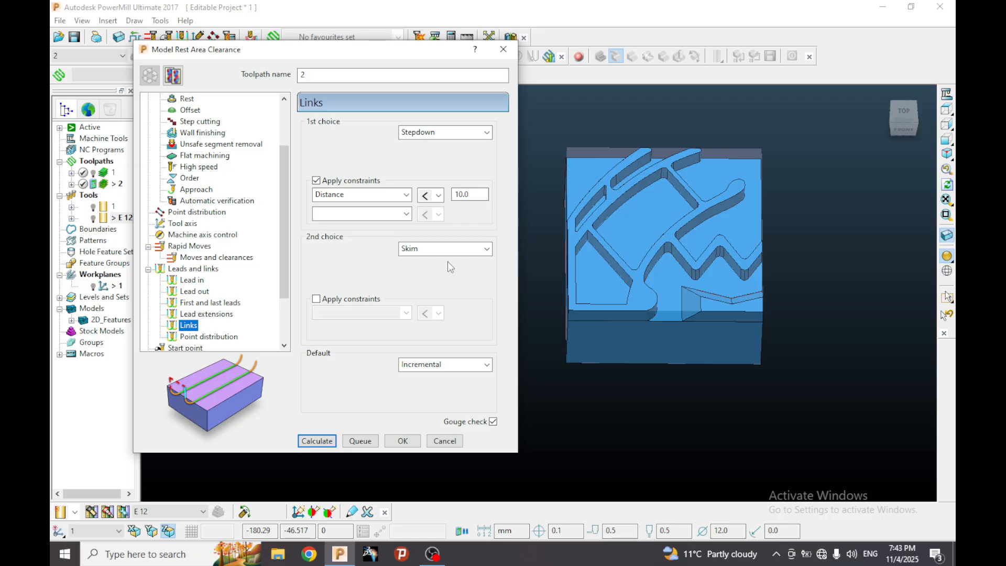
pyautogui.scroll(-2, 219, 242)
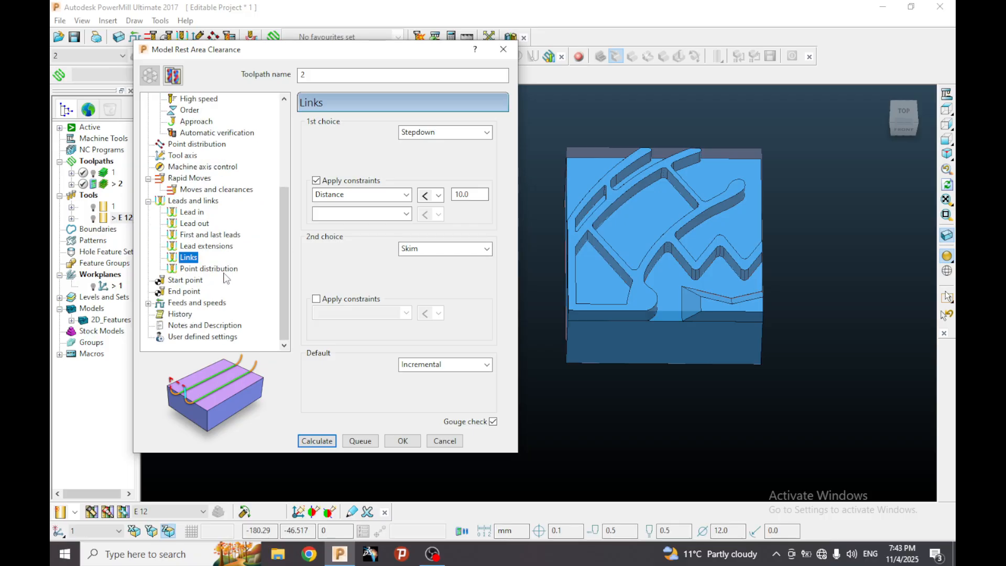
pyautogui.click(445, 132)
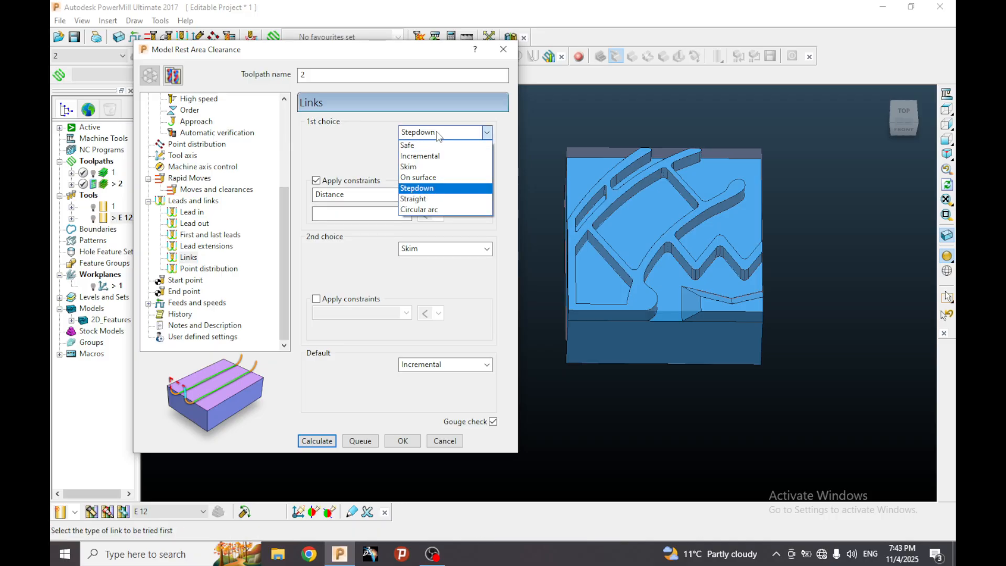
pyautogui.click(429, 188)
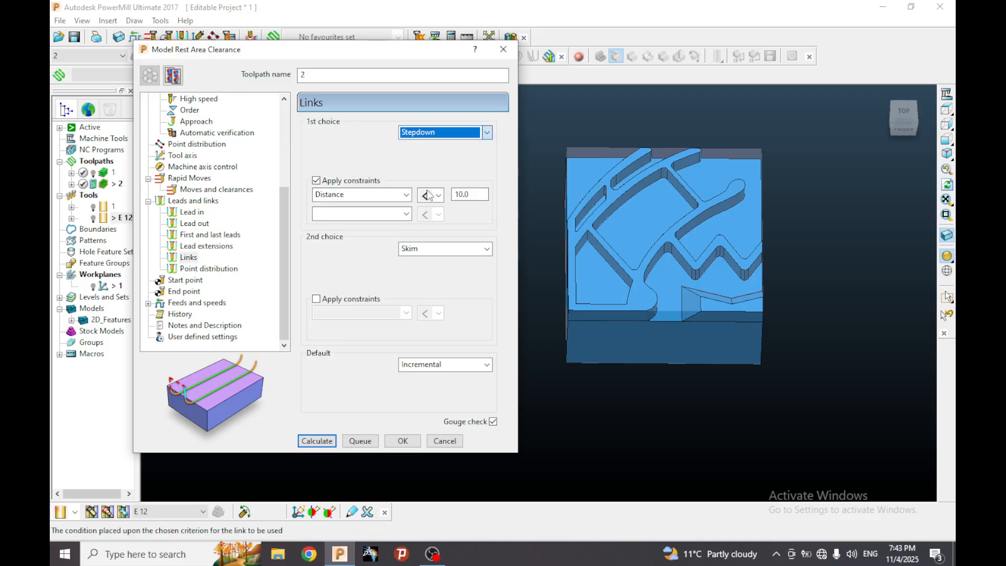
pyautogui.click(197, 281)
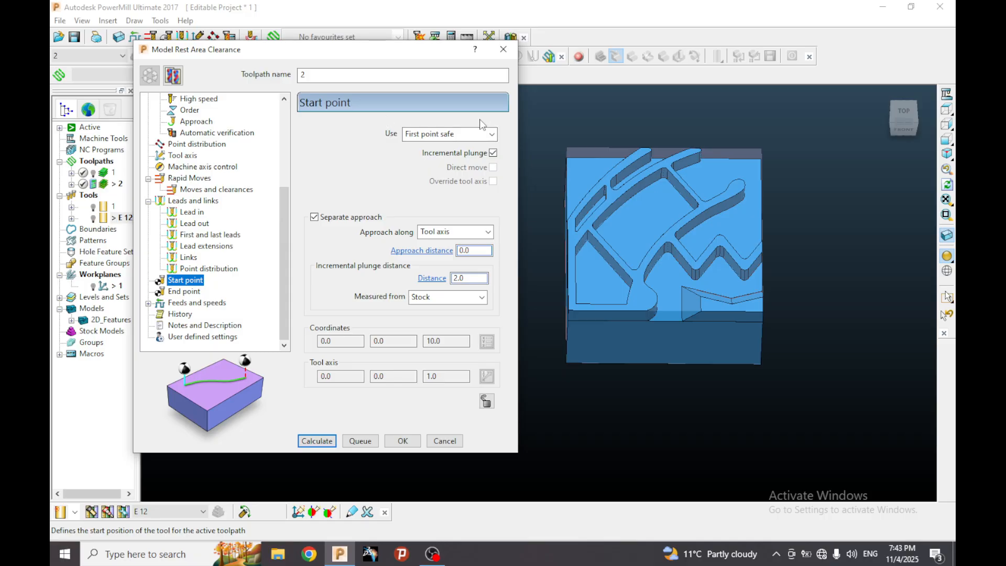
pyautogui.click(193, 291)
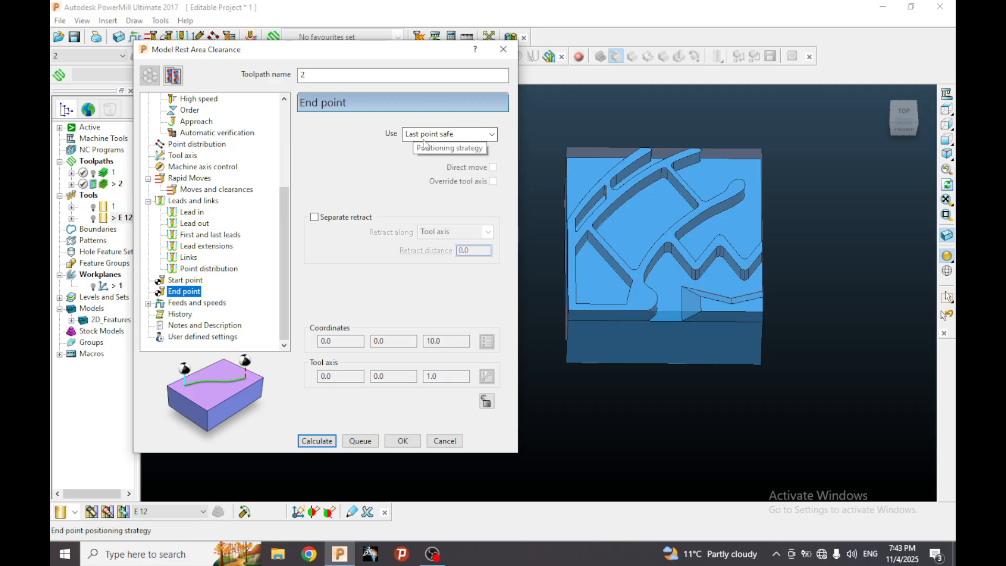
# Set the cutting feed rate to 3000 mm/min and return that feed rate to calculated mode.
pyautogui.click(209, 302)
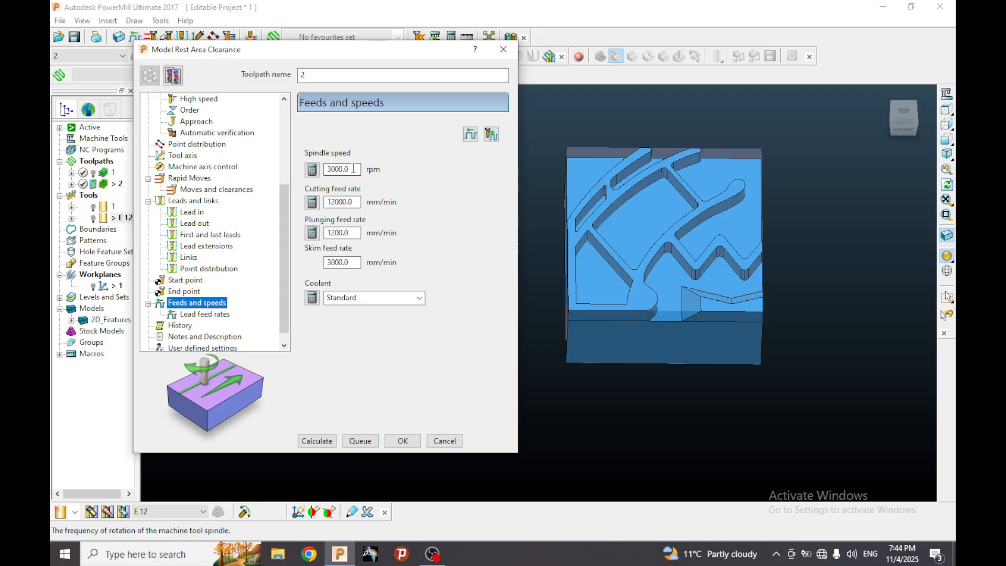
pyautogui.click(357, 201)
pyautogui.doubleClick(357, 201)
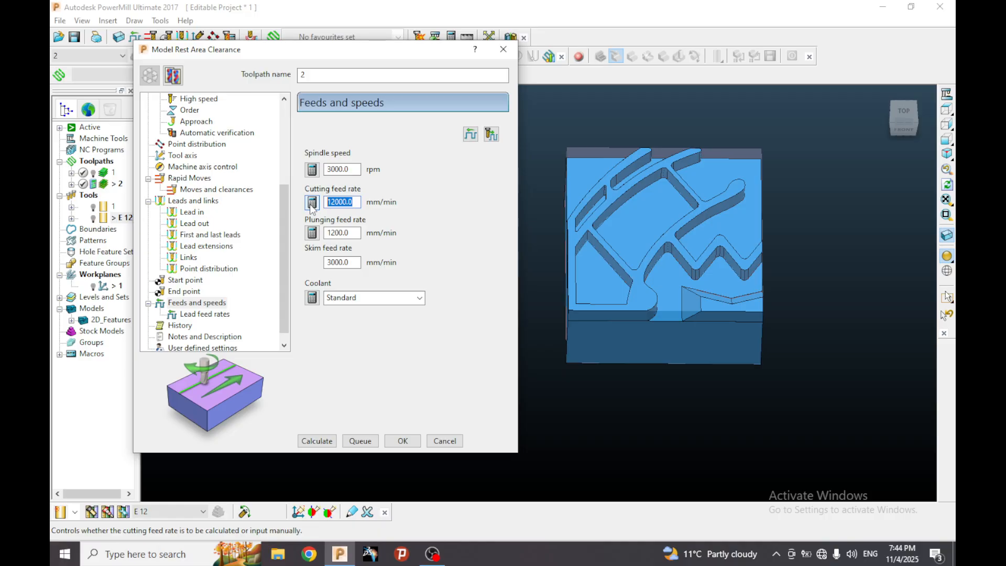
pyautogui.write('3000')
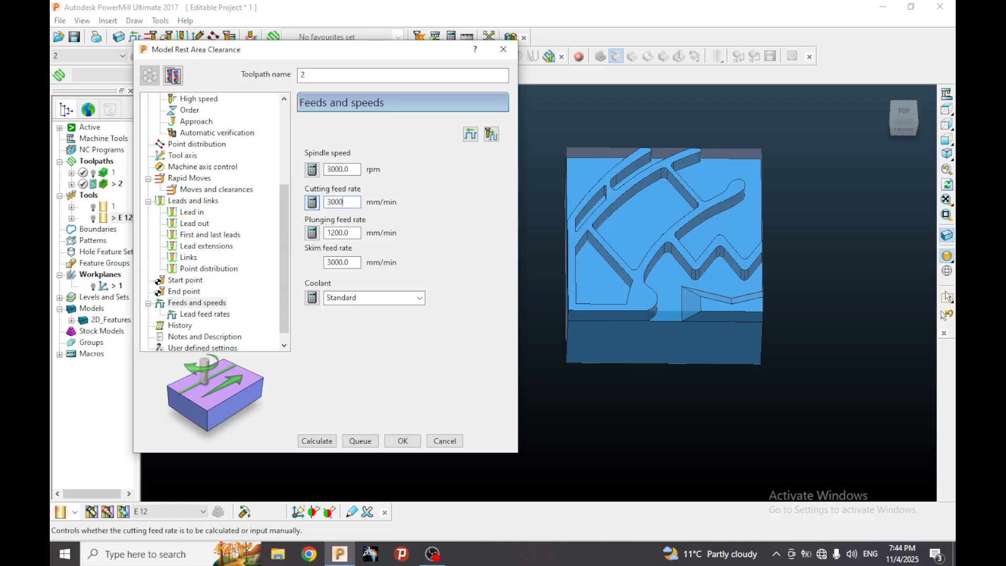
pyautogui.click(350, 233)
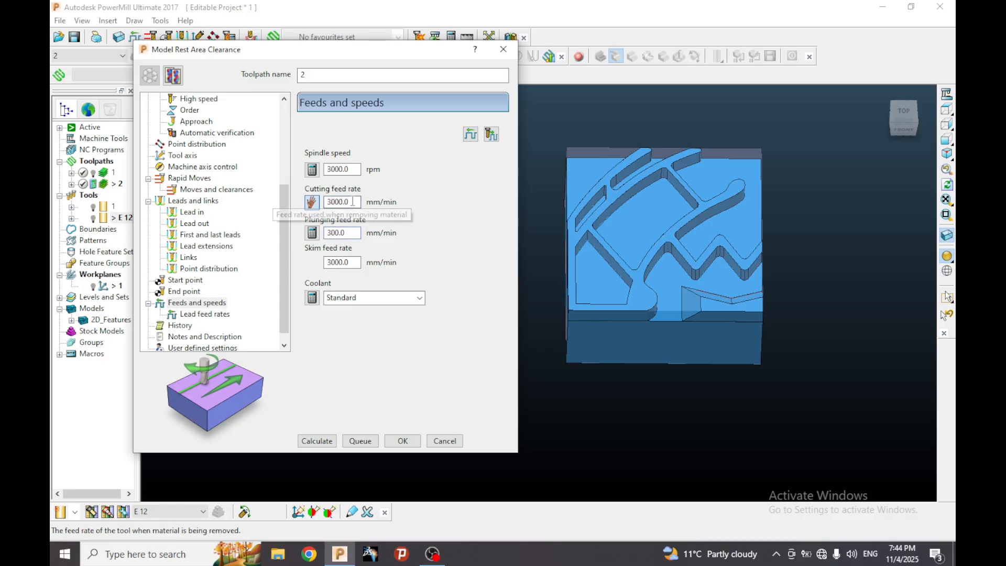
pyautogui.click(312, 202)
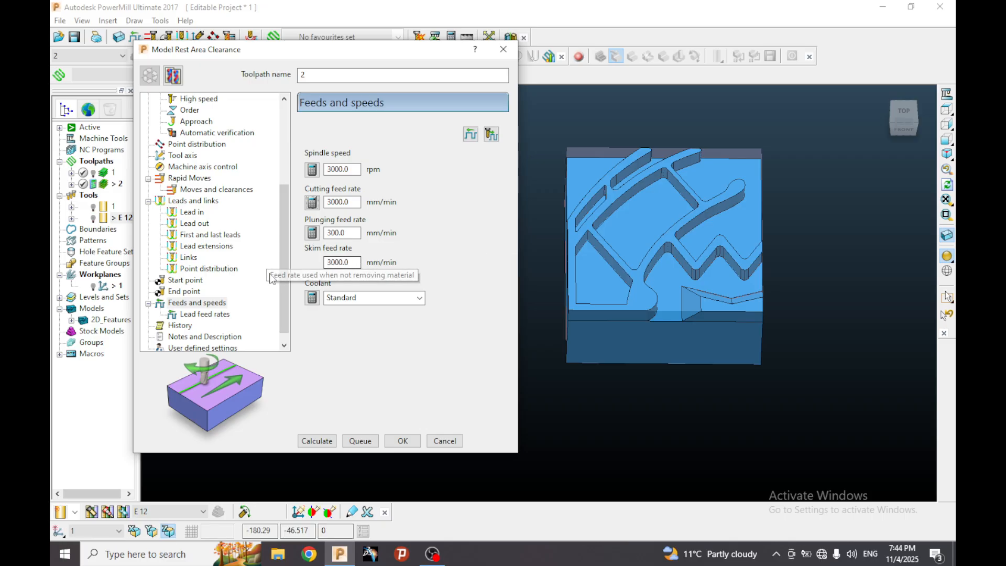
# Calculate the model rest area clearance toolpath 2.
pyautogui.scroll(-1, 225, 278)
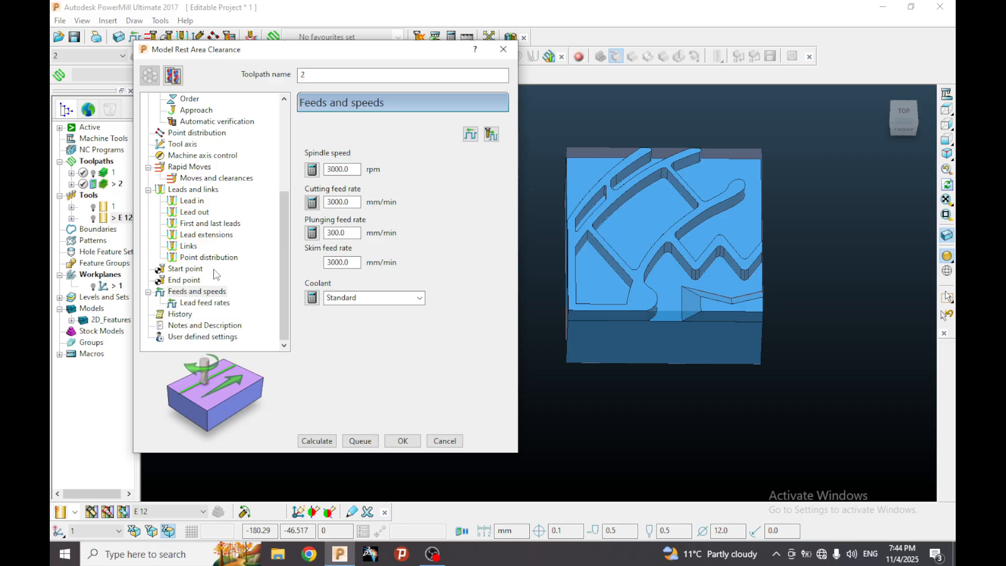
pyautogui.click(326, 443)
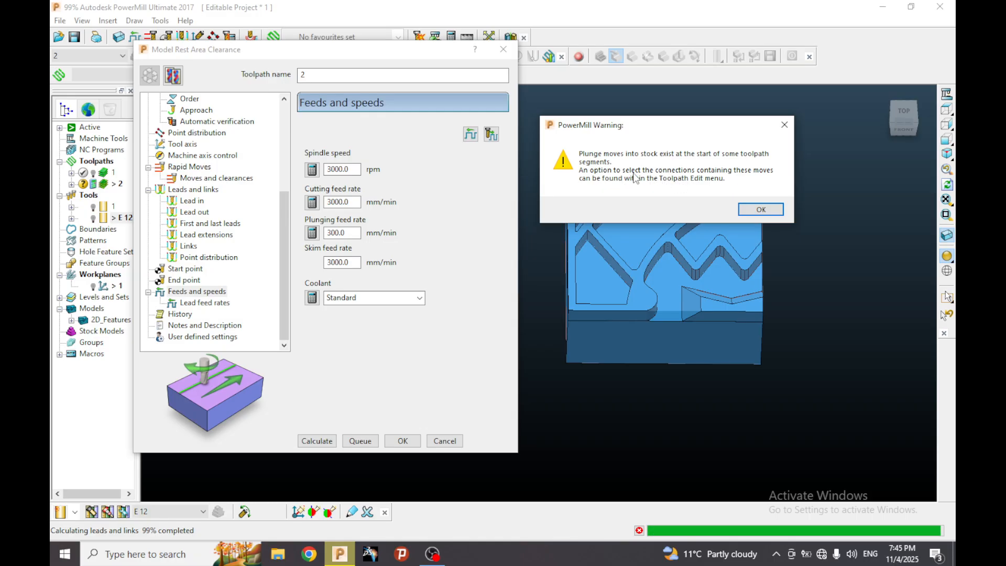
# Dismiss the plunge moves warning, close the Model Rest Area Clearance form and look over toolpath 2 on the part.
pyautogui.click(760, 210)
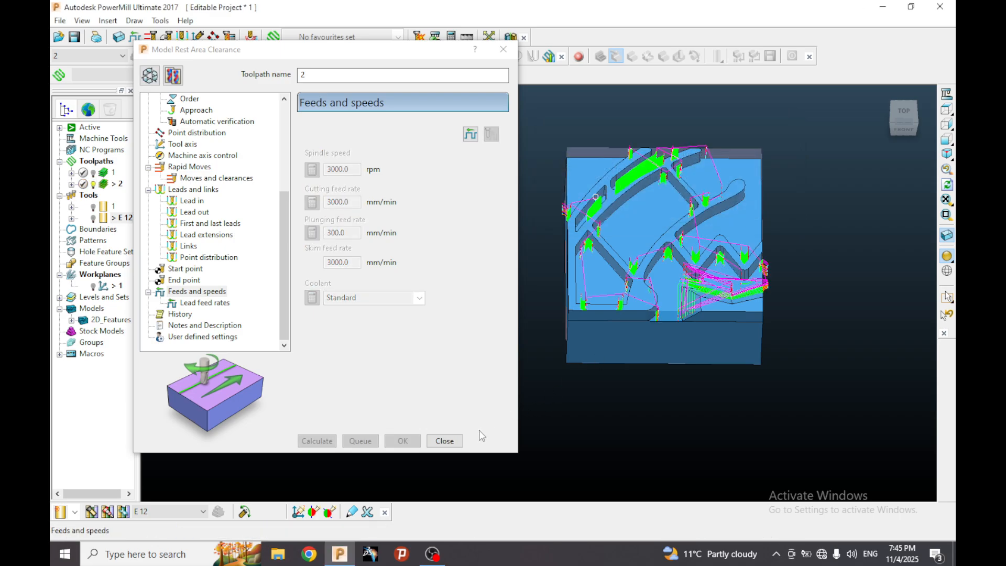
pyautogui.click(445, 441)
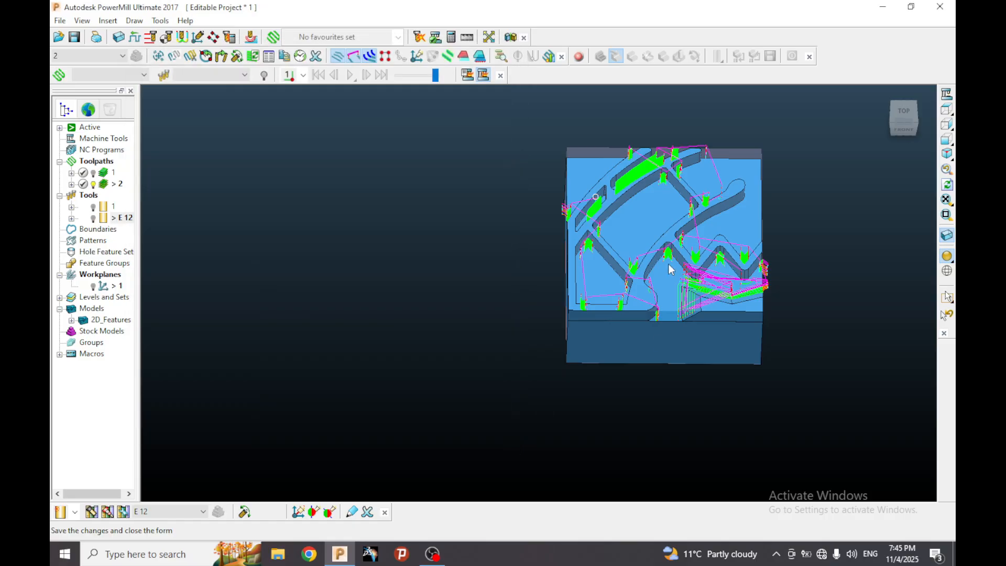
pyautogui.moveTo(667, 269); pyautogui.dragTo(728, 137, button='middle')
pyautogui.scroll(5, 636, 170)
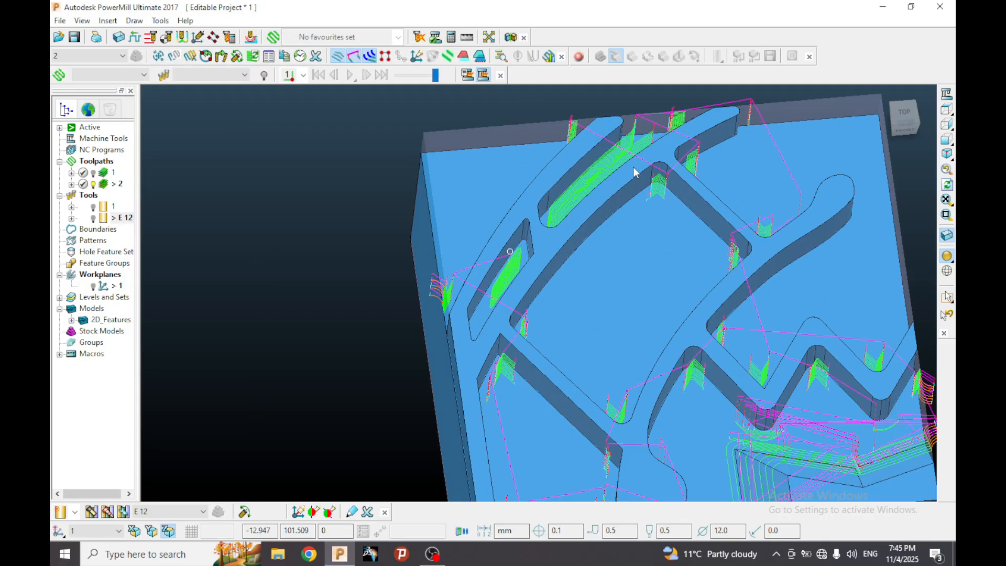
pyautogui.moveTo(609, 233); pyautogui.dragTo(633, 232, button='middle')
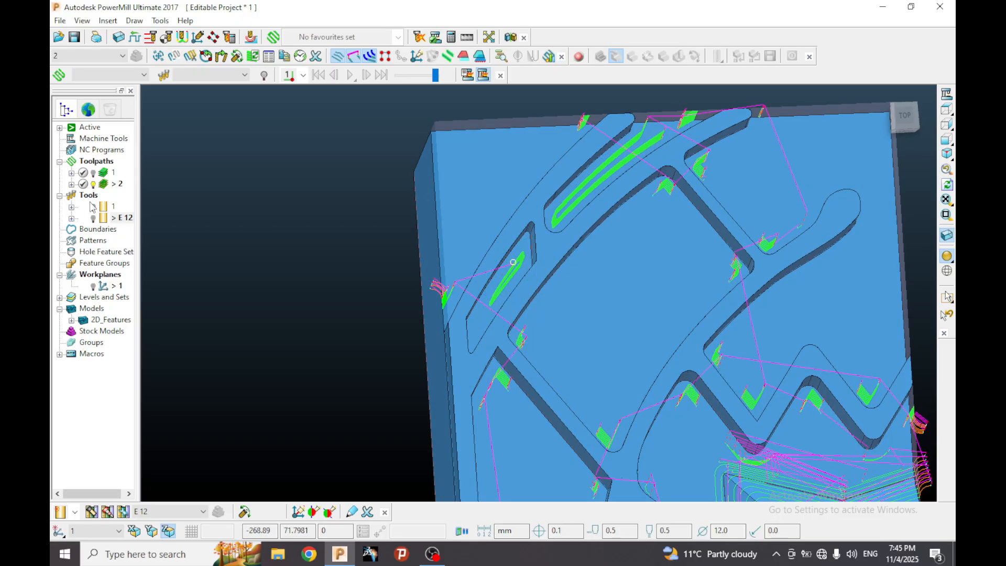
# Hide toolpath 2 and display toolpath 1 to examine which areas the first roughing covers.
pyautogui.click(94, 185)
pyautogui.click(93, 173)
pyautogui.scroll(-2, 463, 241)
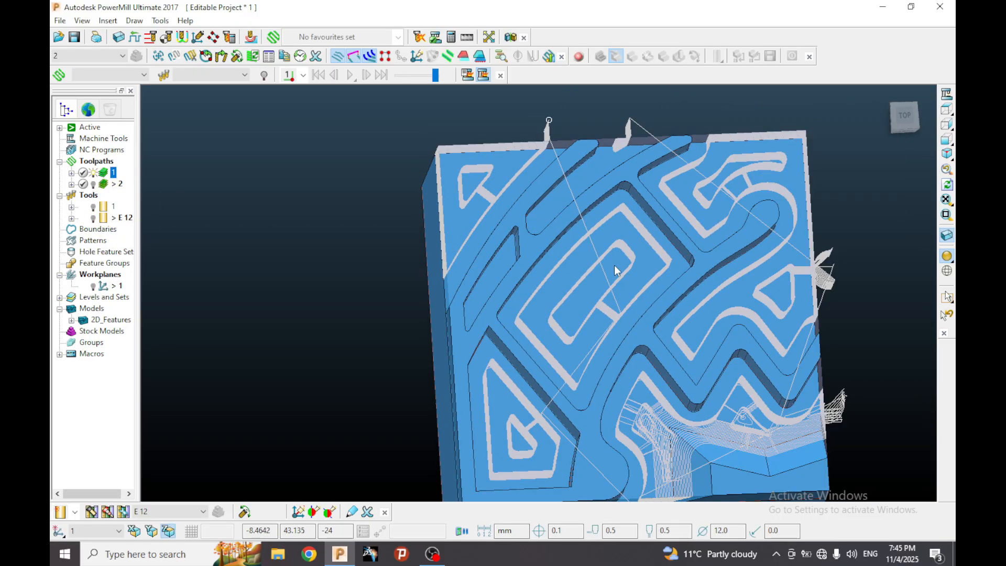
pyautogui.moveTo(615, 266); pyautogui.dragTo(595, 234, button='middle')
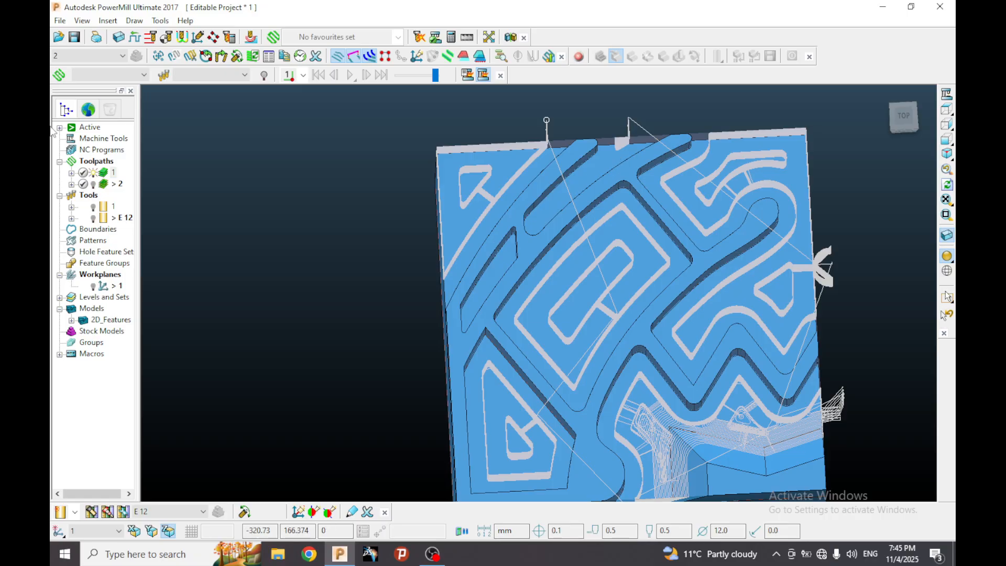
# Hide toolpath 1, display toolpath 2 again and examine its rest passes in the small narrow pocket.
pyautogui.click(94, 173)
pyautogui.click(93, 184)
pyautogui.moveTo(590, 219)
pyautogui.mouseDown(button='middle')
pyautogui.moveTo(623, 226)
pyautogui.moveTo(611, 169)
pyautogui.mouseUp(button='middle')
pyautogui.scroll(5, 518, 285)
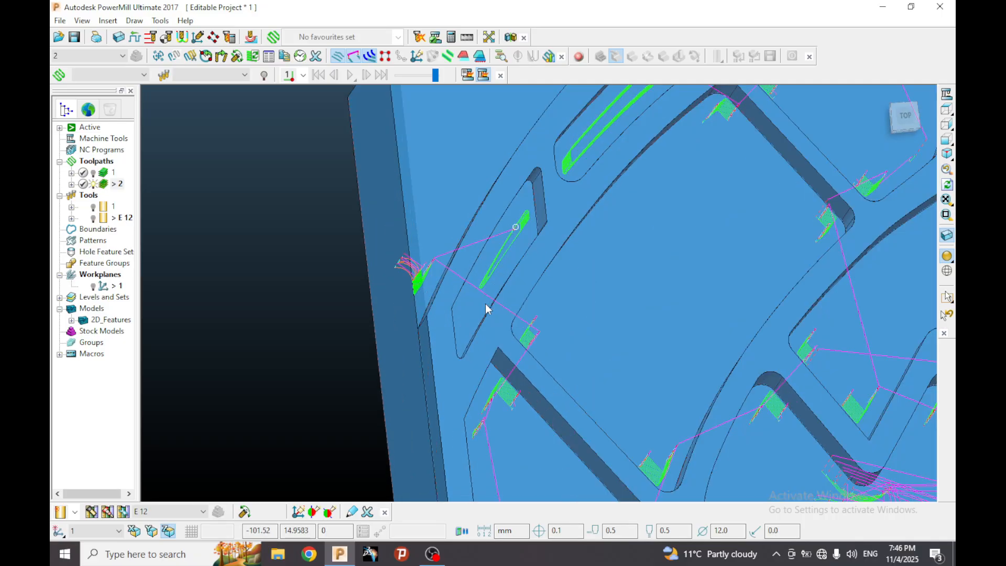
pyautogui.scroll(4, 485, 304)
pyautogui.moveTo(476, 295); pyautogui.dragTo(410, 301, button='middle')
pyautogui.scroll(-3, 399, 299)
pyautogui.scroll(-1, 457, 246)
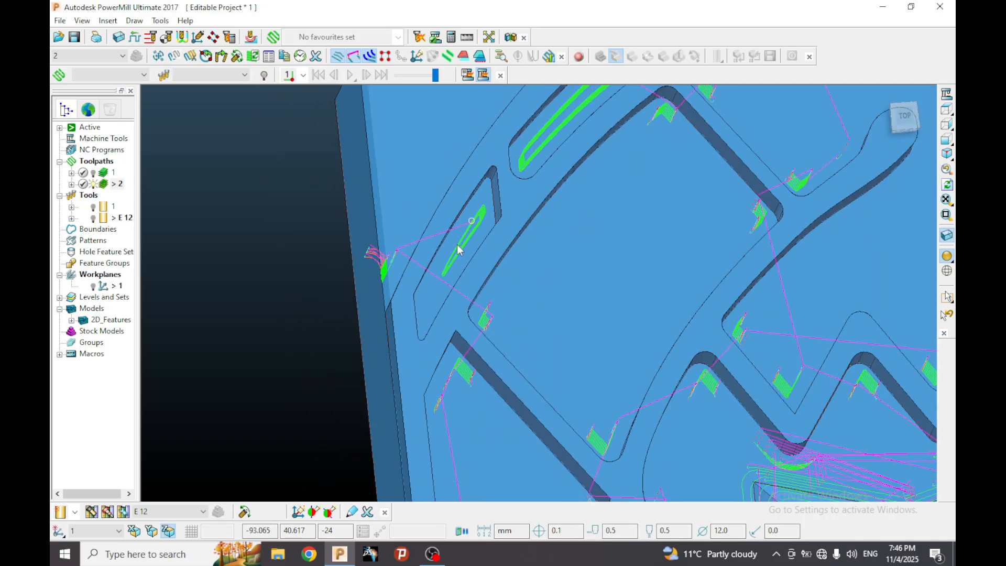
# Examine the stepped rest passes of toolpath 2 in the rounded upper corner of the large central pocket.
pyautogui.scroll(-5, 459, 250)
pyautogui.scroll(6, 570, 178)
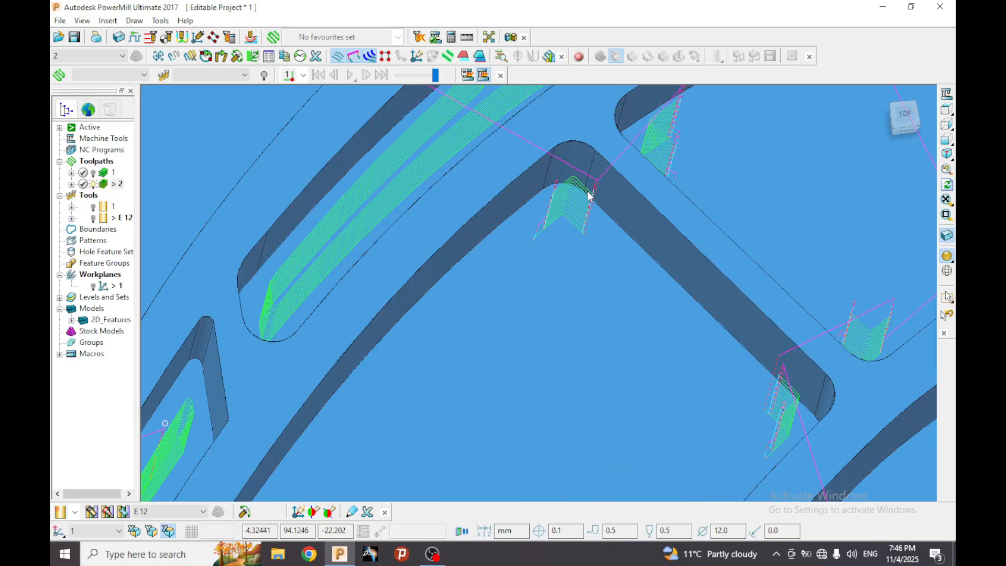
pyautogui.moveTo(561, 209)
pyautogui.mouseDown(button='middle')
pyautogui.moveTo(557, 197)
pyautogui.moveTo(569, 195)
pyautogui.mouseUp(button='middle')
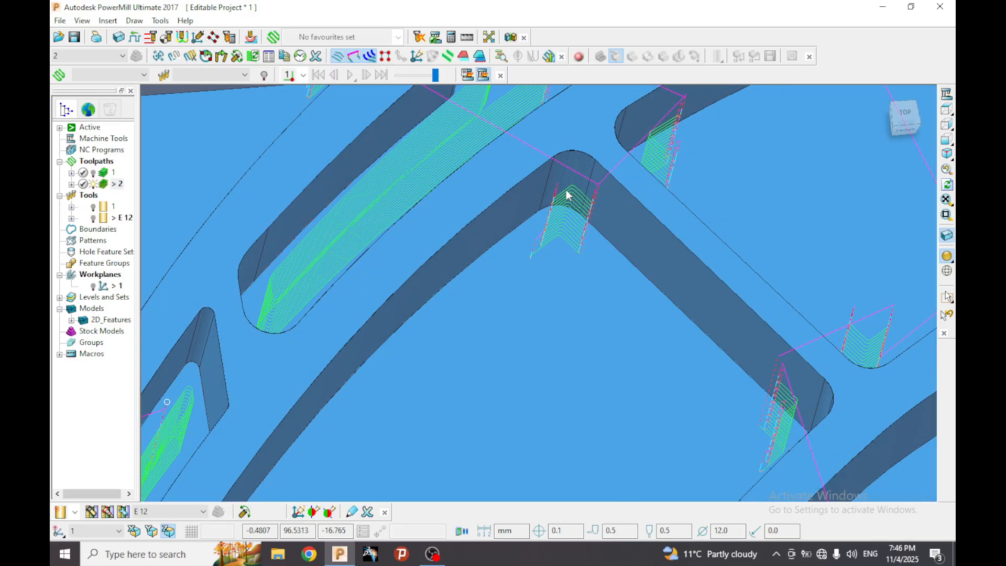
pyautogui.scroll(-4, 591, 240)
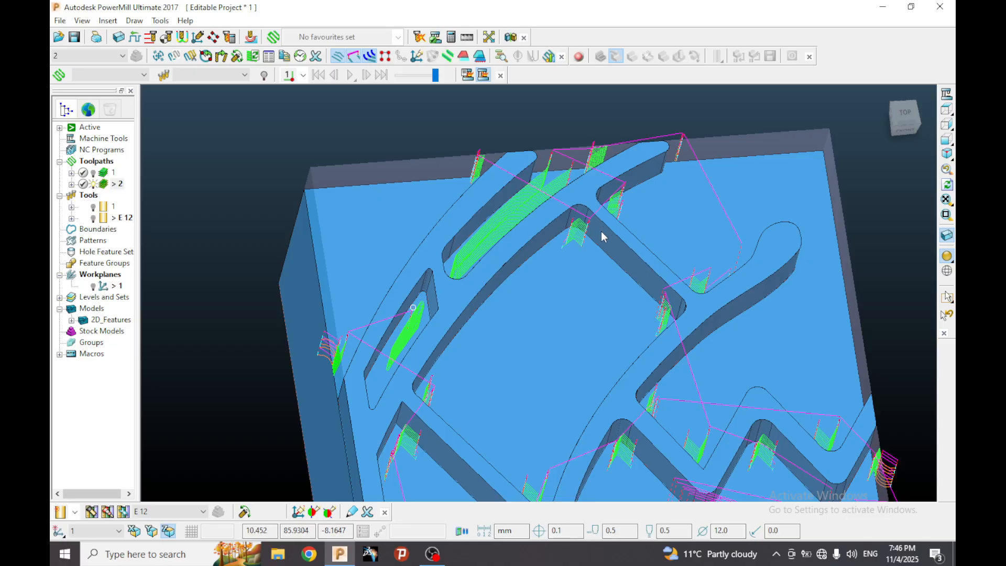
pyautogui.scroll(1, 592, 238)
pyautogui.scroll(4, 587, 212)
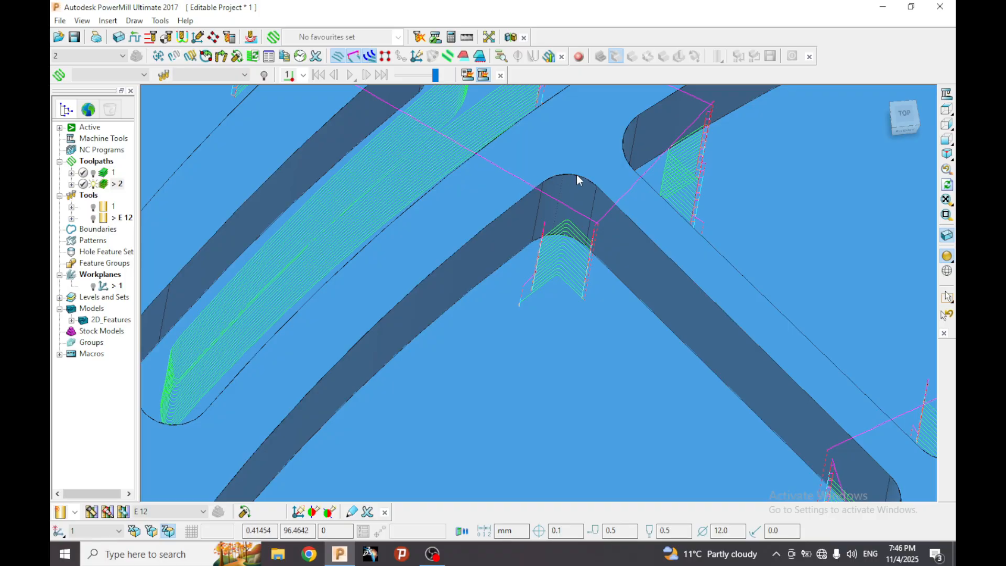
pyautogui.scroll(-3, 576, 177)
pyautogui.moveTo(587, 201); pyautogui.dragTo(589, 218, button='middle')
pyautogui.scroll(4, 590, 211)
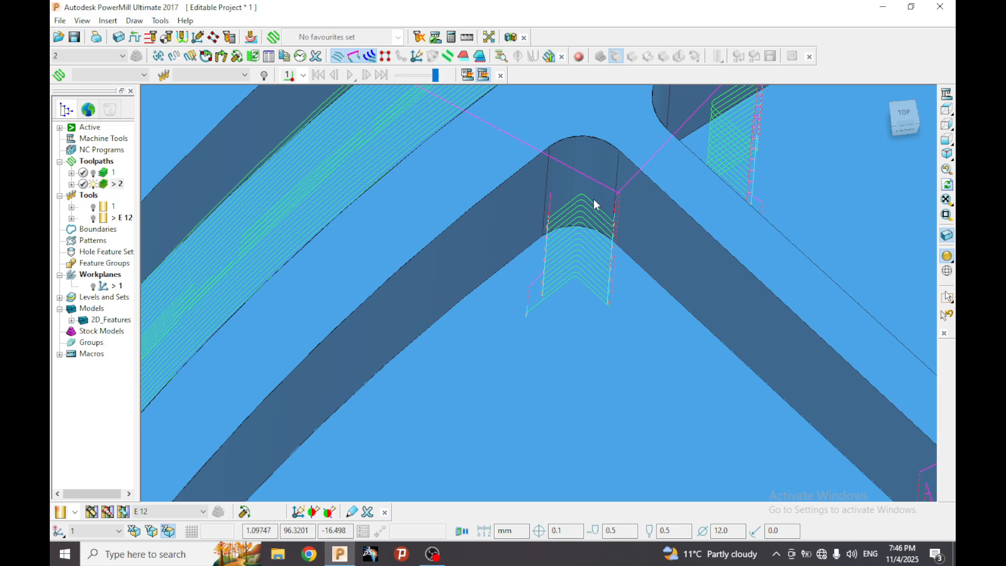
pyautogui.scroll(-8, 596, 204)
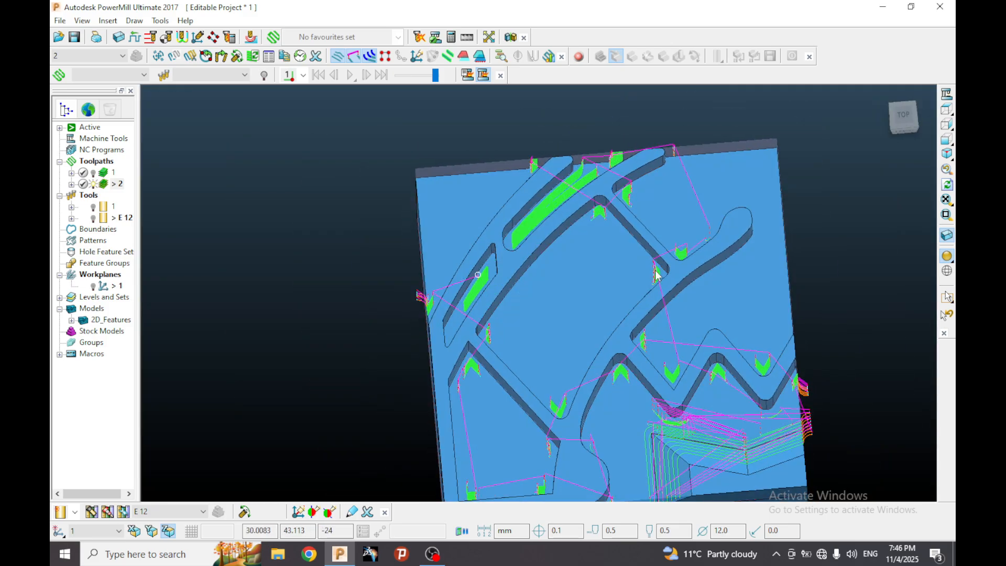
# Inspect toolpath 2 in the long curved slot and in the corners of the pockets near the part's front edge.
pyautogui.moveTo(616, 184); pyautogui.dragTo(577, 183, button='middle')
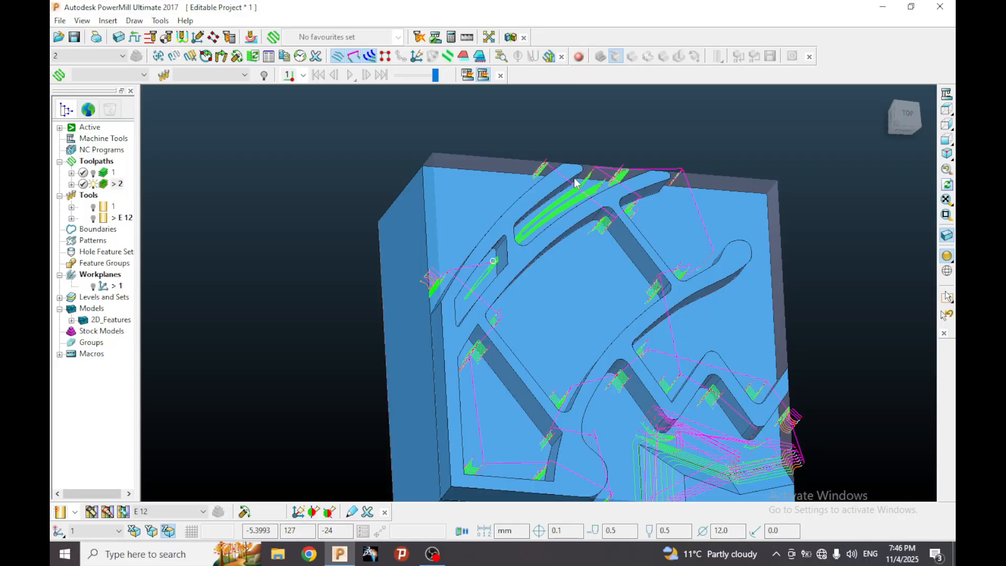
pyautogui.scroll(3, 548, 171)
pyautogui.scroll(-2, 563, 178)
pyautogui.scroll(-3, 510, 407)
pyautogui.moveTo(510, 407); pyautogui.dragTo(429, 330, button='middle')
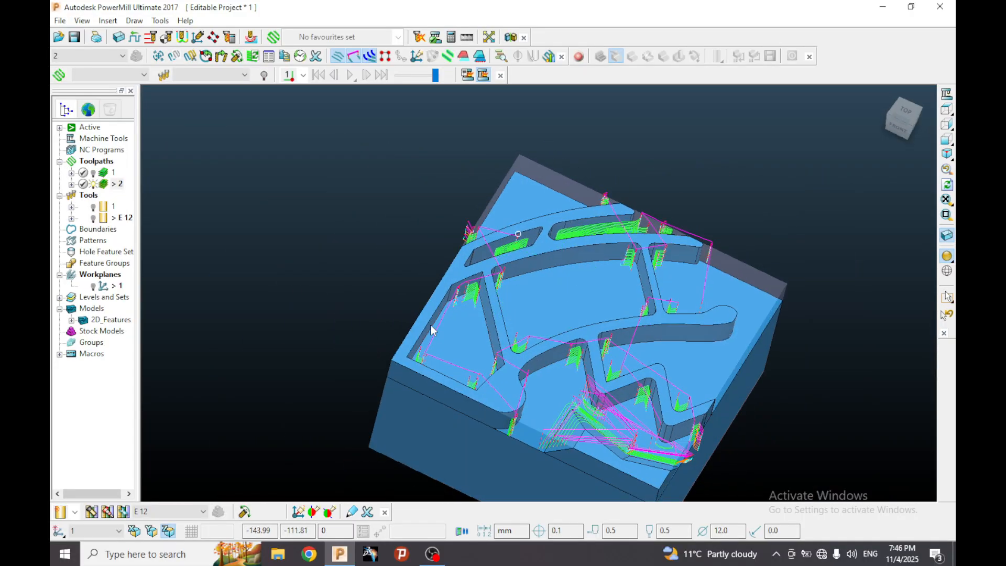
pyautogui.scroll(3, 429, 330)
pyautogui.moveTo(381, 394); pyautogui.dragTo(547, 385, button='middle')
pyautogui.scroll(-1, 562, 293)
pyautogui.scroll(-1, 561, 293)
pyautogui.scroll(3, 645, 297)
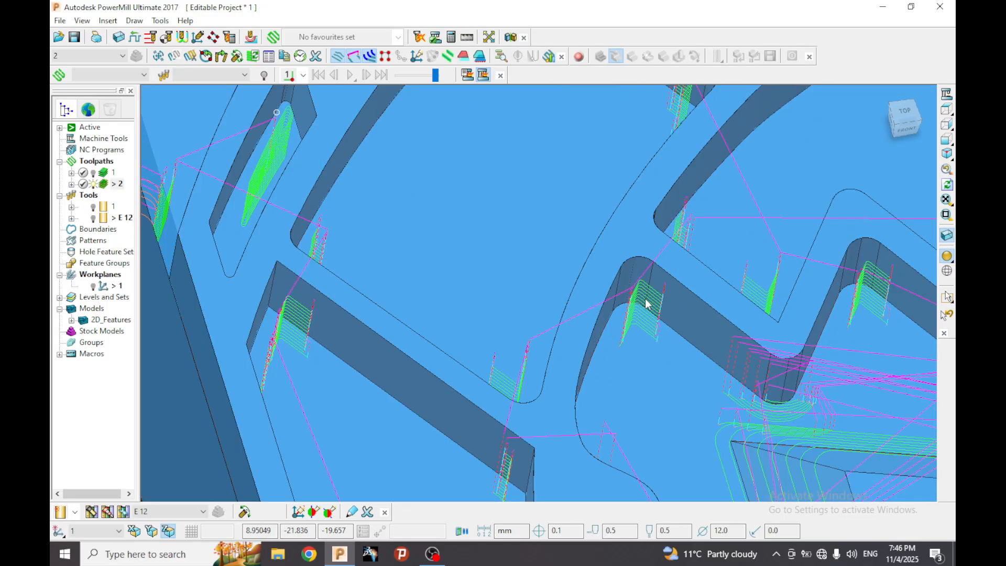
# Review toolpath 2 over the whole part from several angles, including the zigzag wall corners and the front sloped area.
pyautogui.moveTo(645, 298); pyautogui.dragTo(924, 269, button='middle')
pyautogui.moveTo(583, 319); pyautogui.dragTo(537, 275, button='middle')
pyautogui.scroll(-5, 603, 290)
pyautogui.scroll(3, 579, 253)
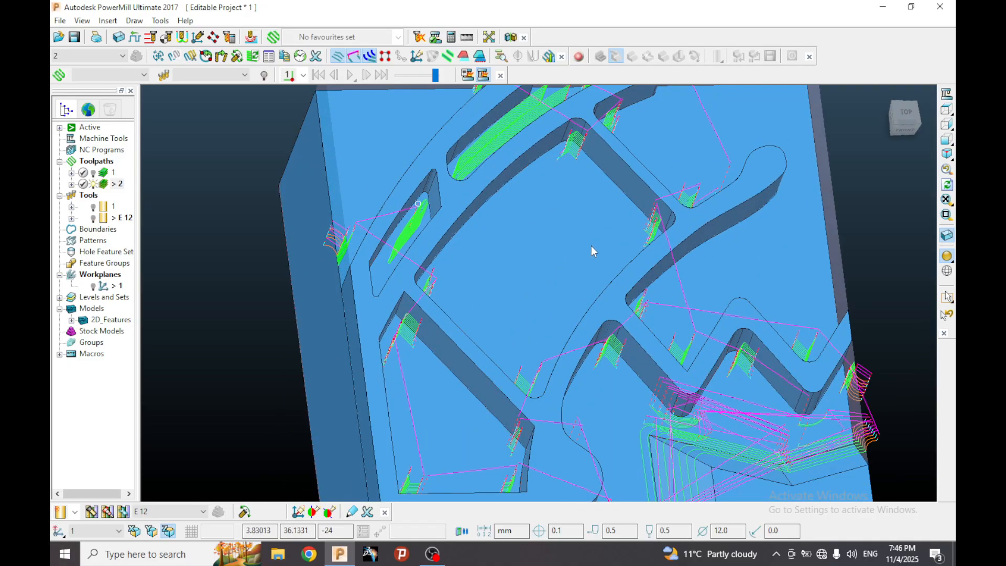
pyautogui.scroll(-3, 592, 247)
pyautogui.moveTo(592, 247); pyautogui.dragTo(646, 259, button='middle')
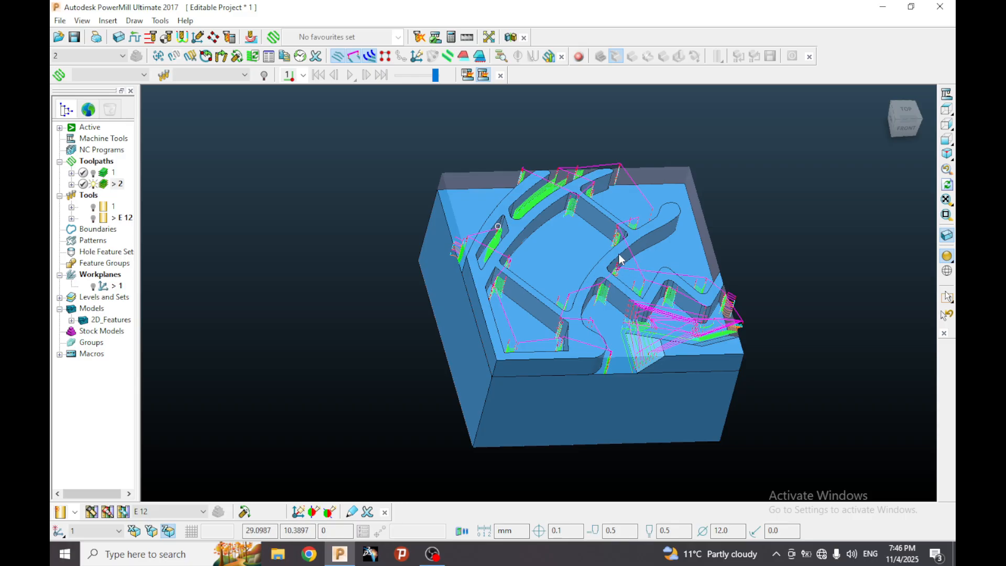
pyautogui.scroll(3, 620, 246)
pyautogui.scroll(-3, 638, 219)
pyautogui.moveTo(638, 219); pyautogui.dragTo(595, 223, button='middle')
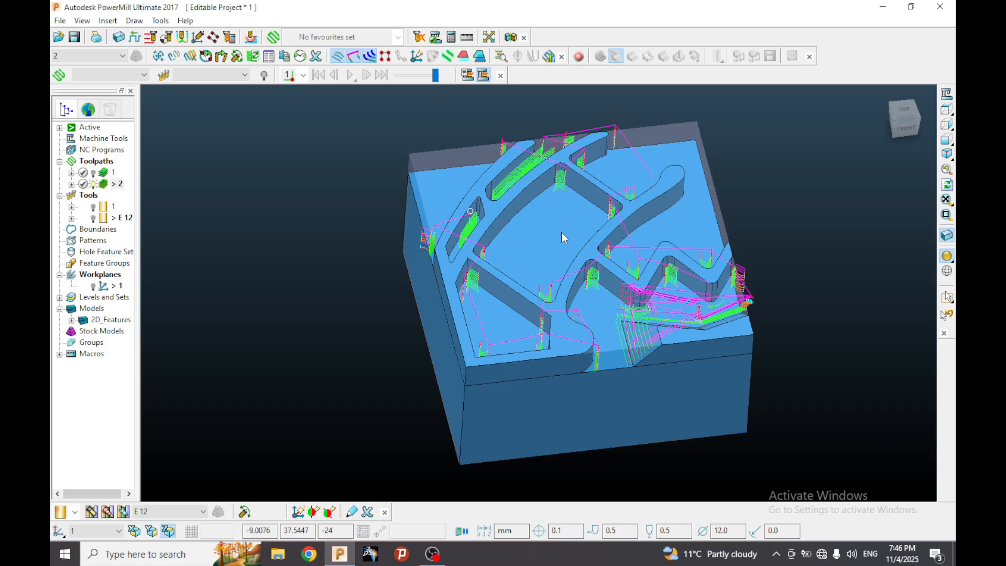
pyautogui.moveTo(564, 234); pyautogui.dragTo(659, 244, button='middle')
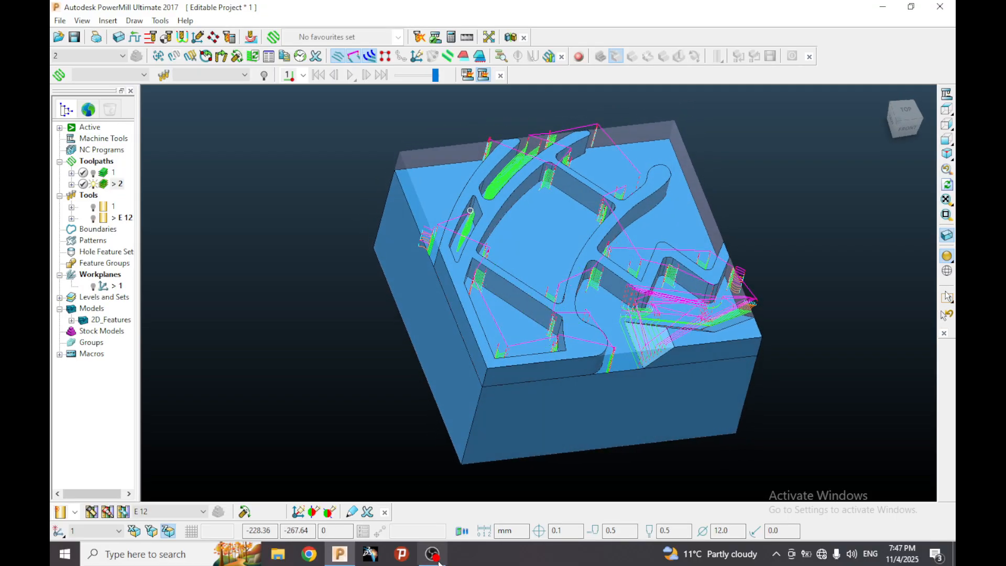